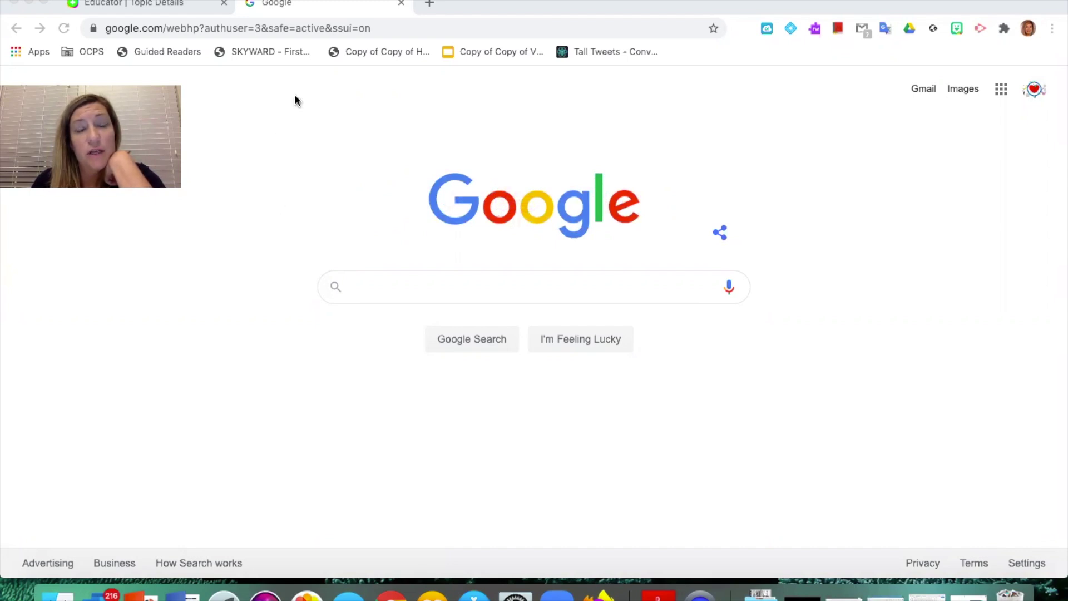
- Go to Google Drive from the apps grid and create a new Google Slides presentation
{"action": "left_click", "coordinate": [1002, 94]}
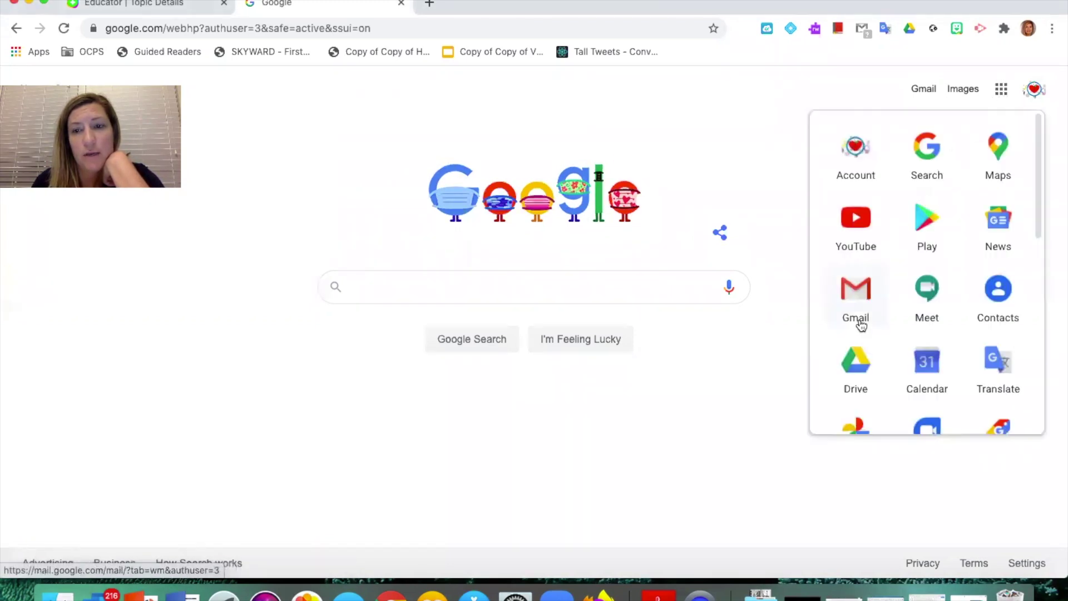
{"action": "left_click", "coordinate": [860, 369]}
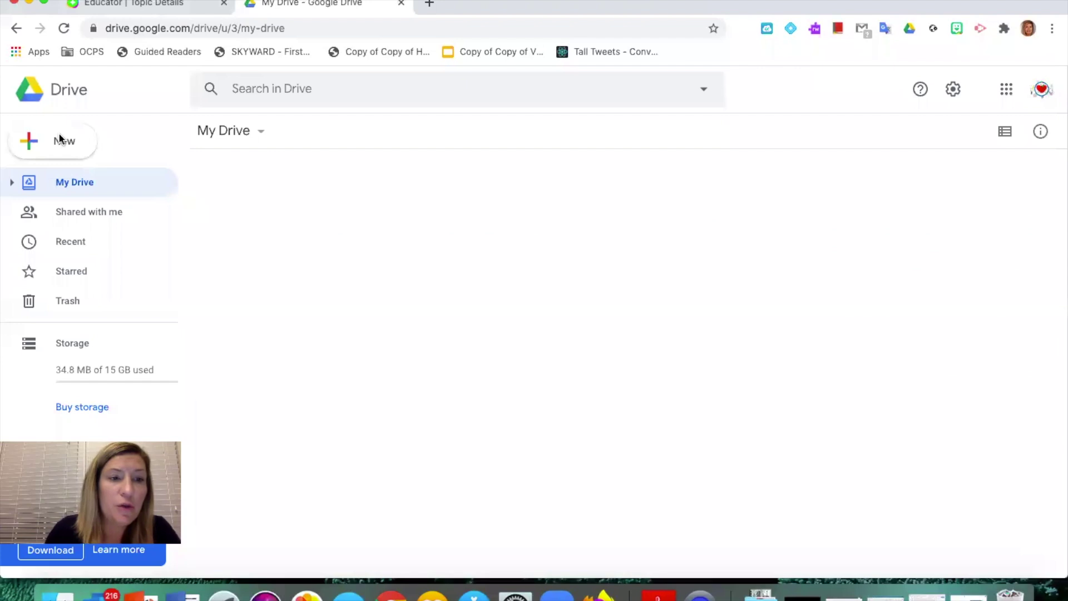
{"action": "left_click", "coordinate": [58, 143]}
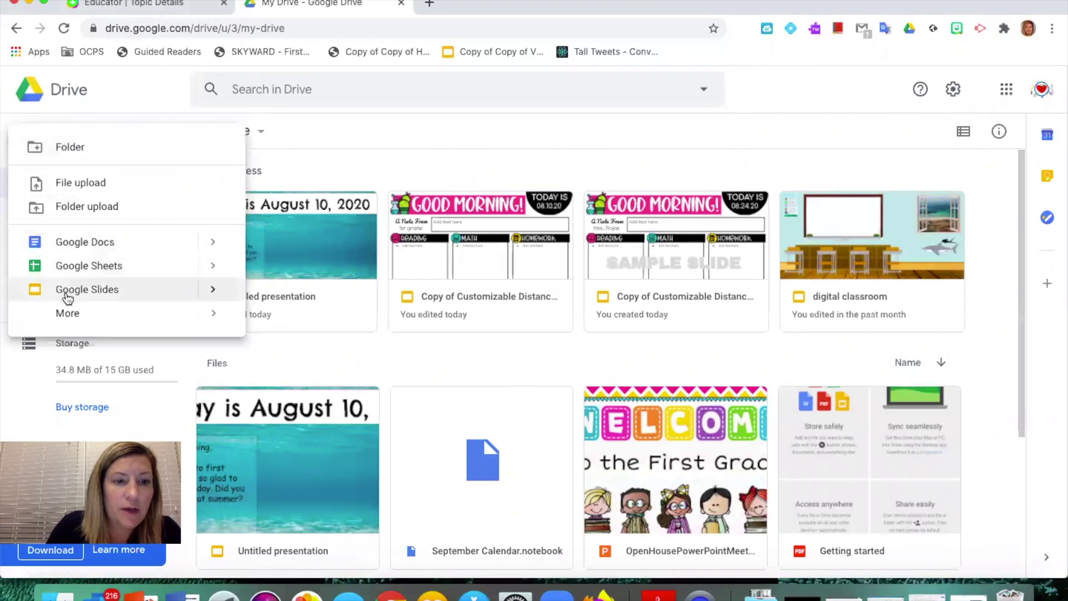
{"action": "left_click", "coordinate": [68, 295]}
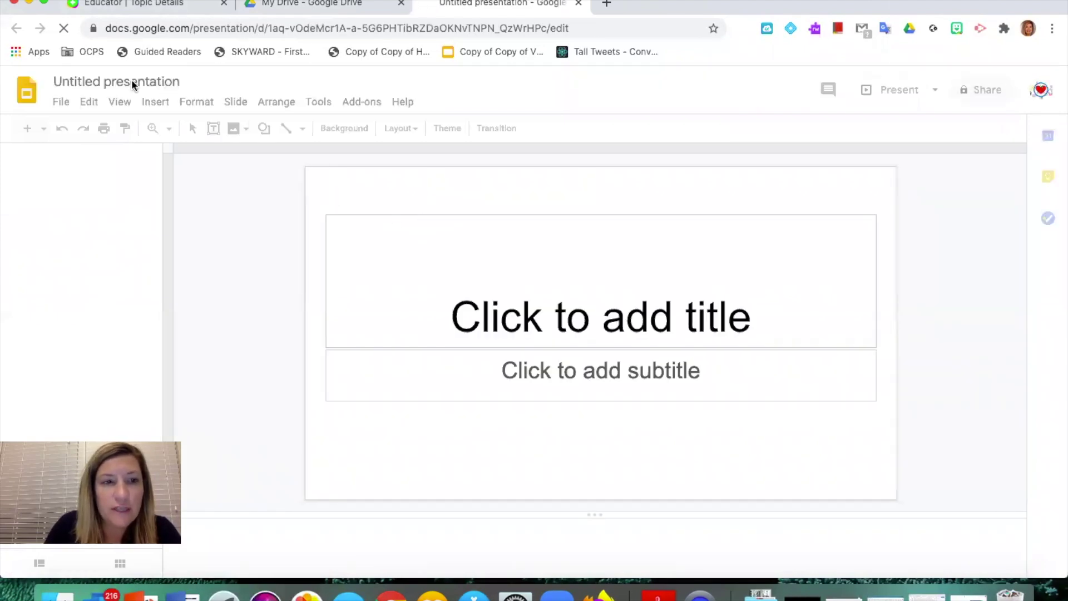
- Rename the presentation to 'Morning Meeting'
{"action": "left_click", "coordinate": [94, 82]}
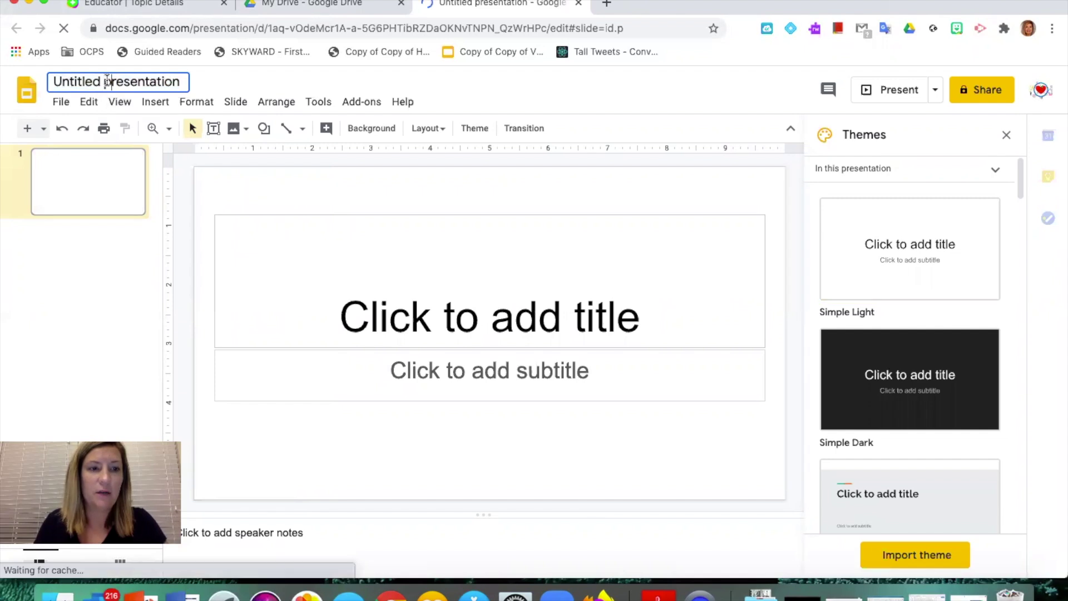
{"action": "triple_click", "coordinate": [89, 81]}
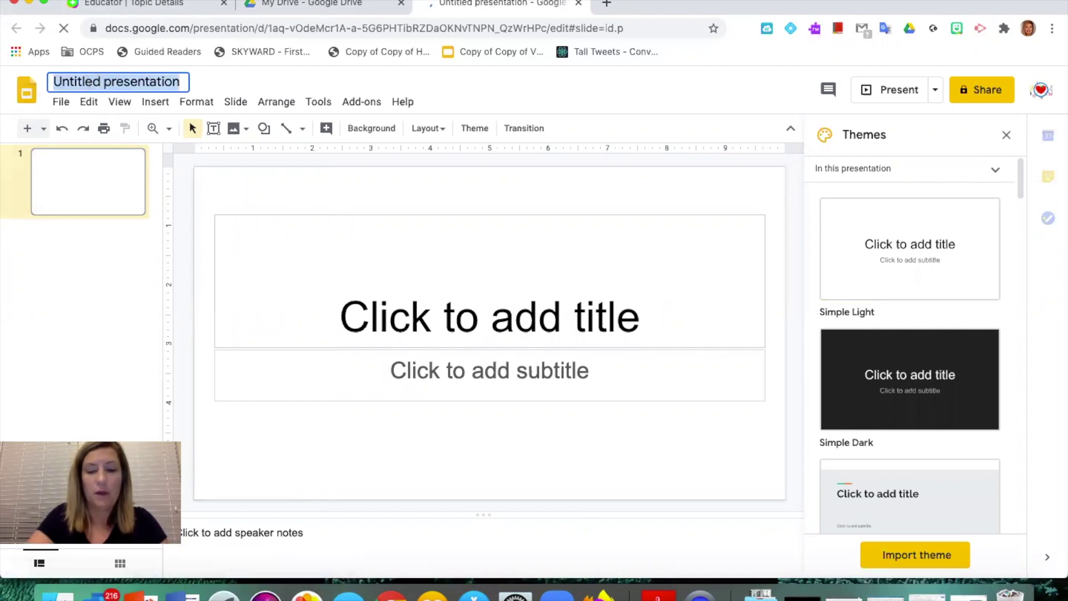
{"action": "type", "text": "Monrin"}
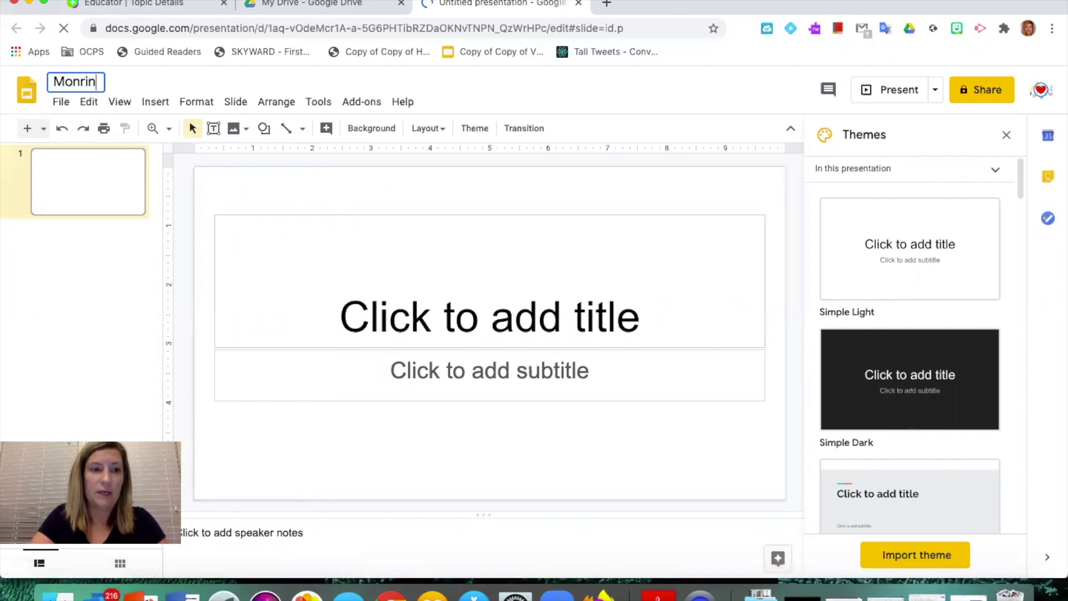
{"action": "key", "text": "BackSpace"}
{"action": "key", "text": "BackSpace"}
{"action": "key", "text": "BackSpace"}
{"action": "type", "text": "rn"}
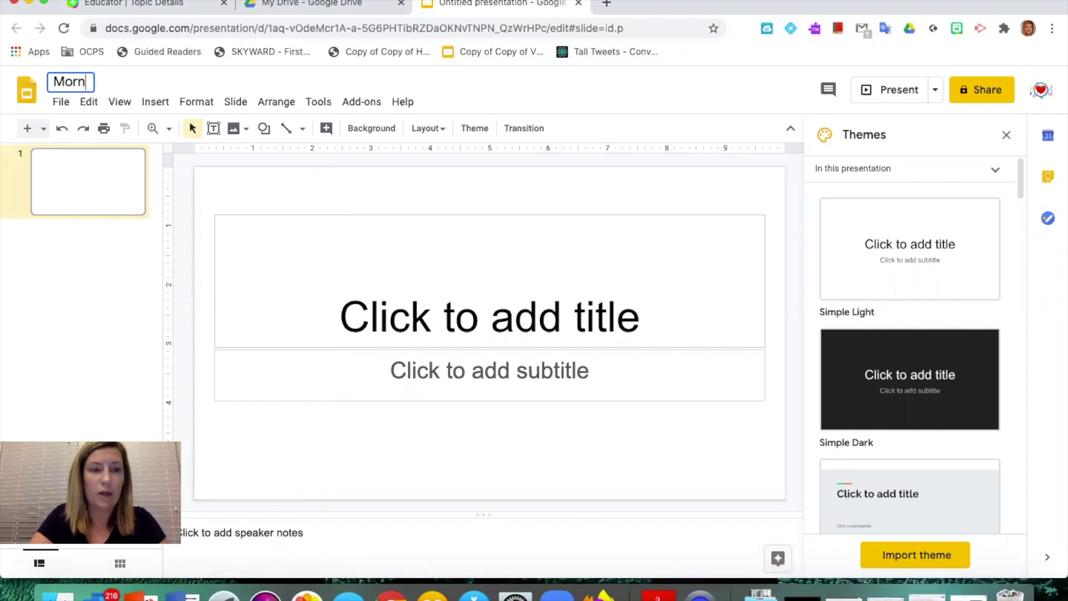
{"action": "type", "text": "ing"}
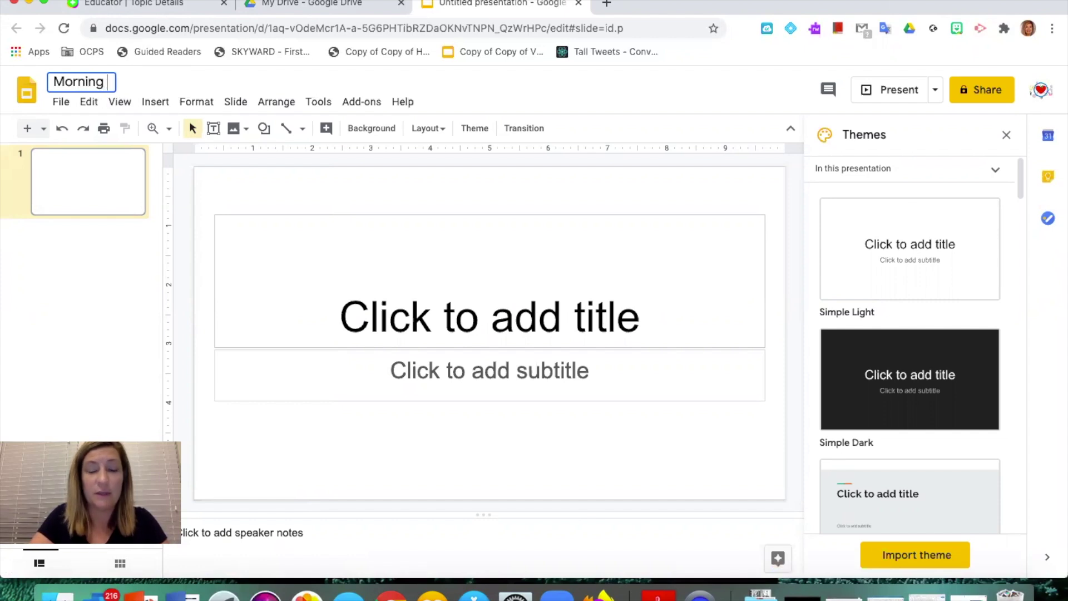
{"action": "type", "text": " Meeting"}
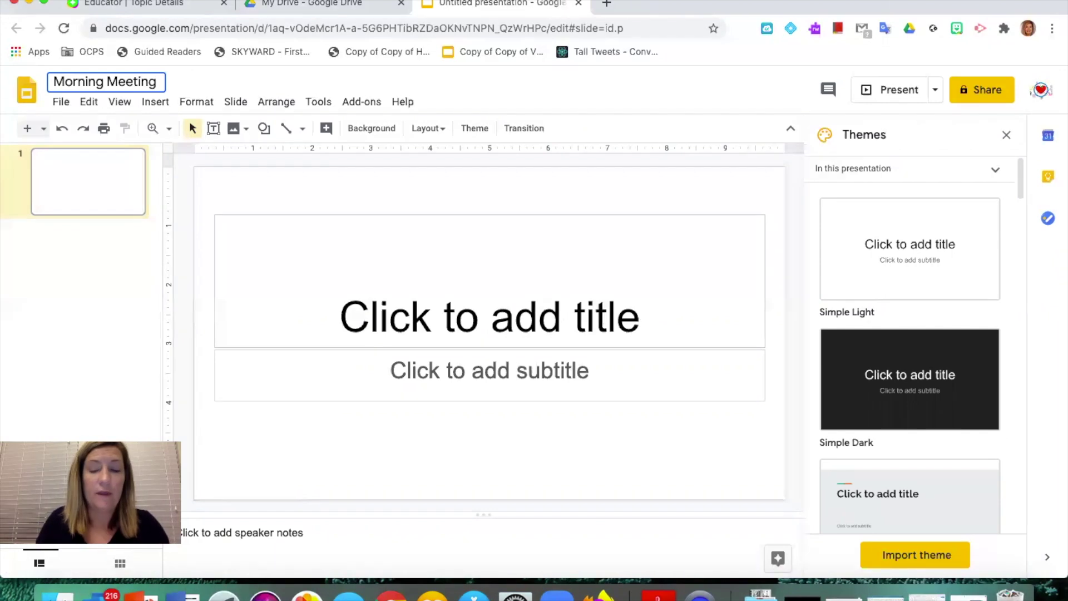
{"action": "key", "text": "Return"}
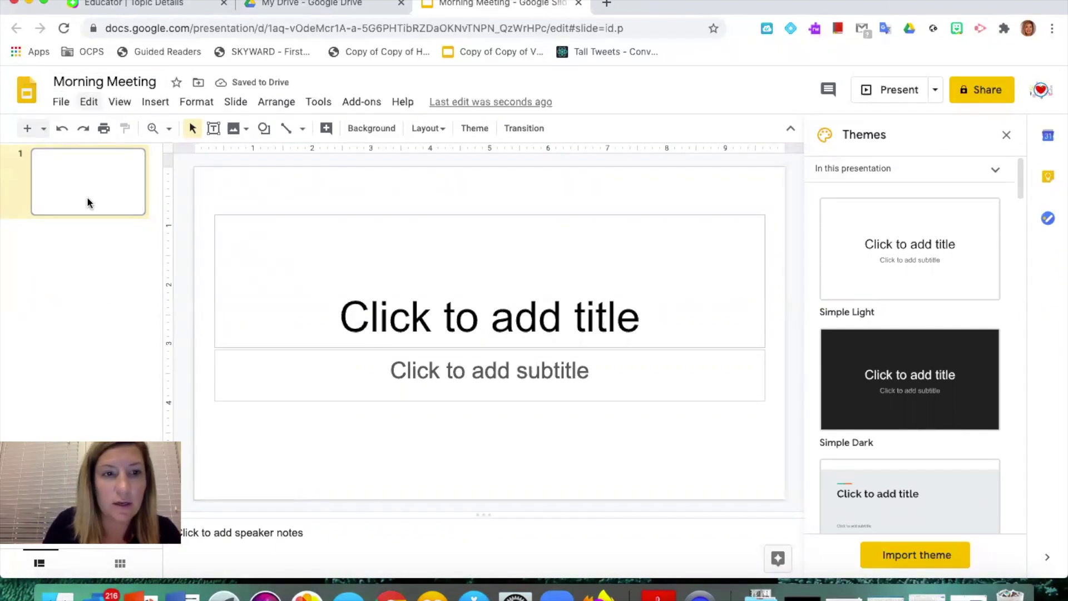
- Close the Themes panel and delete the title and subtitle placeholders
{"action": "left_click", "coordinate": [1009, 137]}
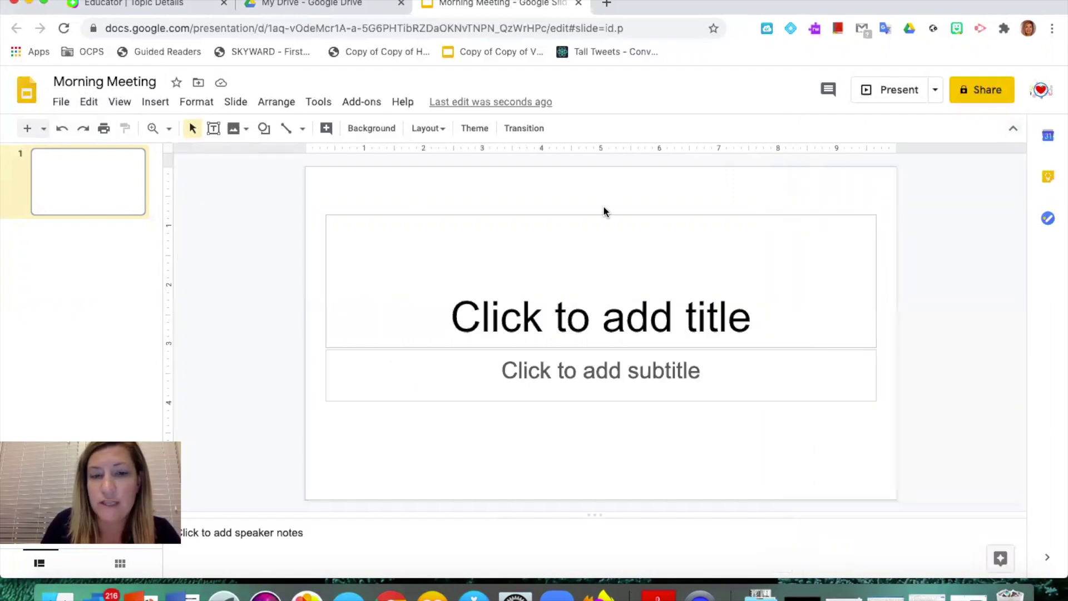
{"action": "left_click", "coordinate": [516, 212]}
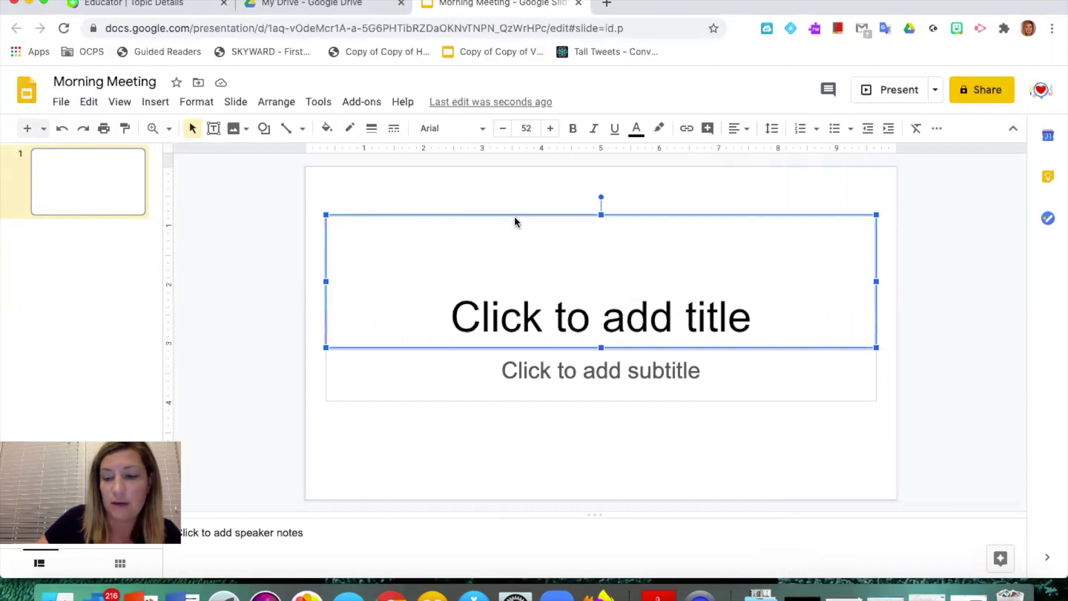
{"action": "key", "text": "Delete"}
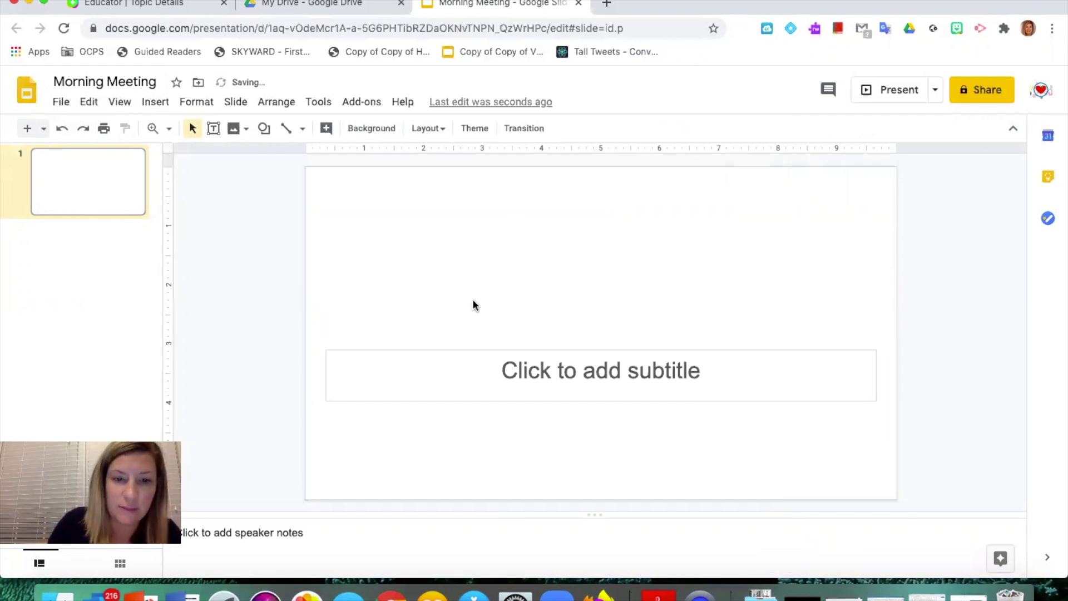
{"action": "left_click", "coordinate": [439, 348]}
{"action": "key", "text": "Delete"}
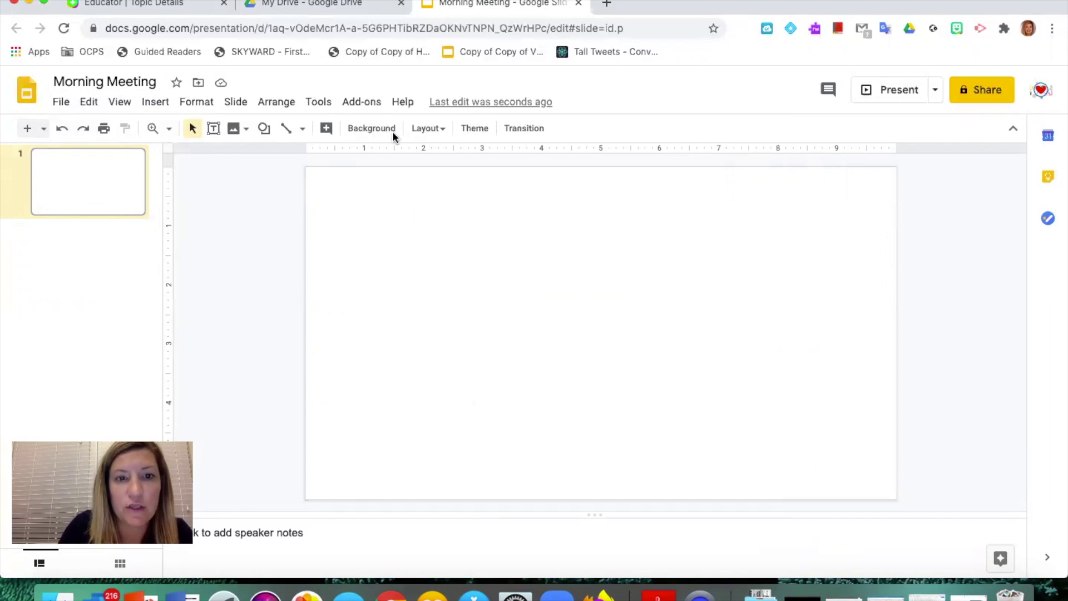
- Try a cyan slide background and the custom colour picker, then reset the background to white
{"action": "left_click", "coordinate": [371, 128]}
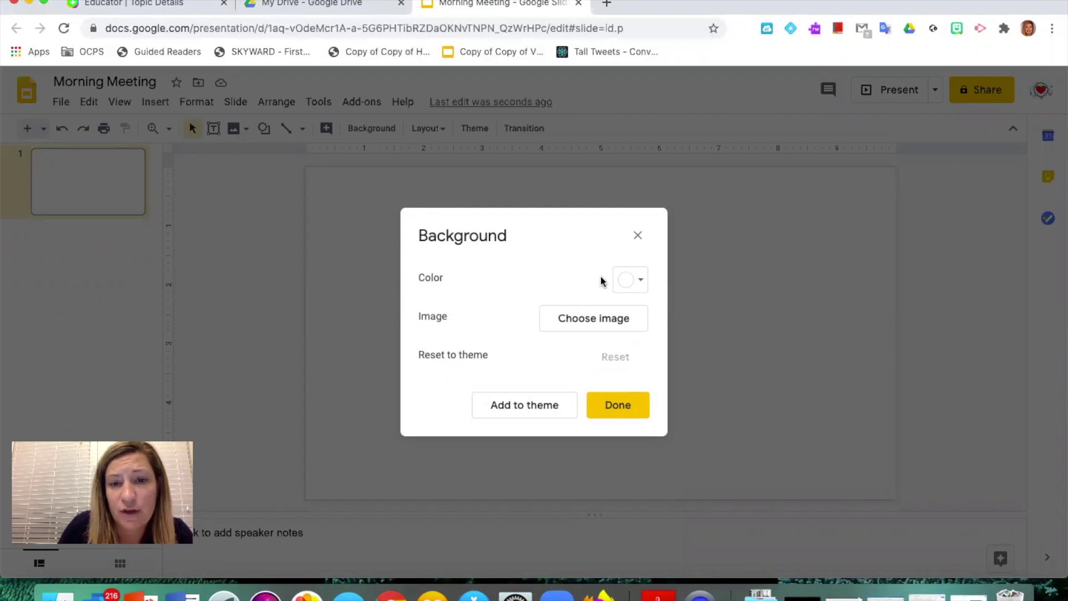
{"action": "left_click", "coordinate": [623, 283]}
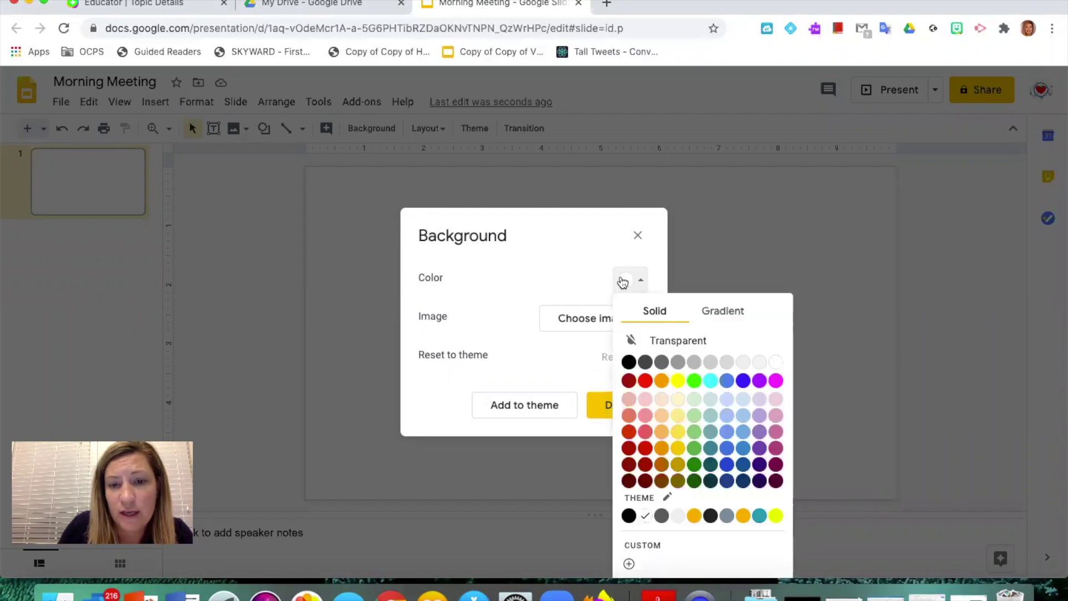
{"action": "left_click", "coordinate": [711, 381]}
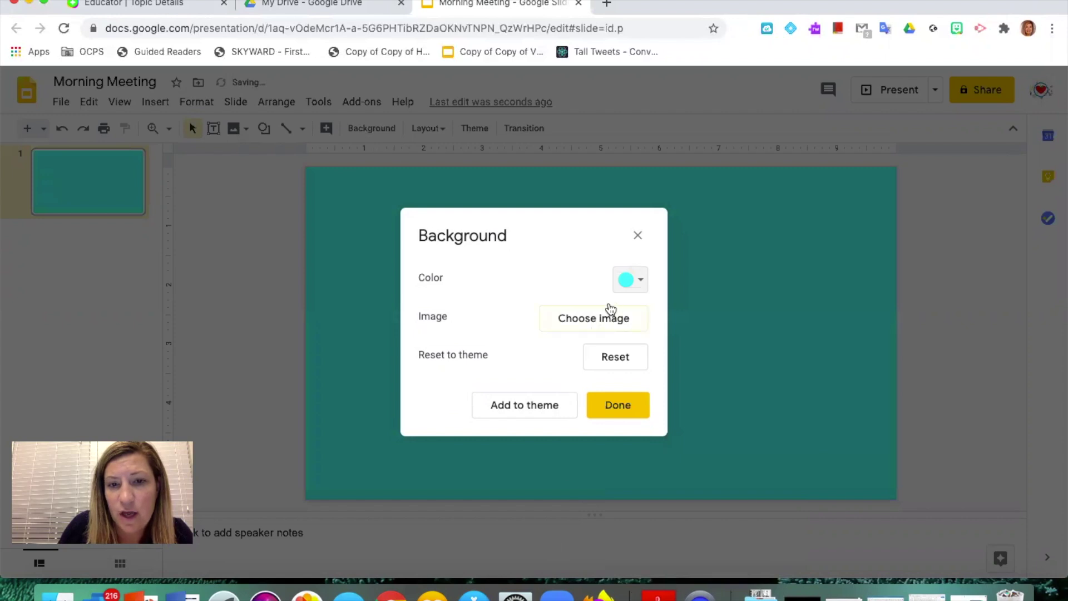
{"action": "left_click", "coordinate": [627, 281]}
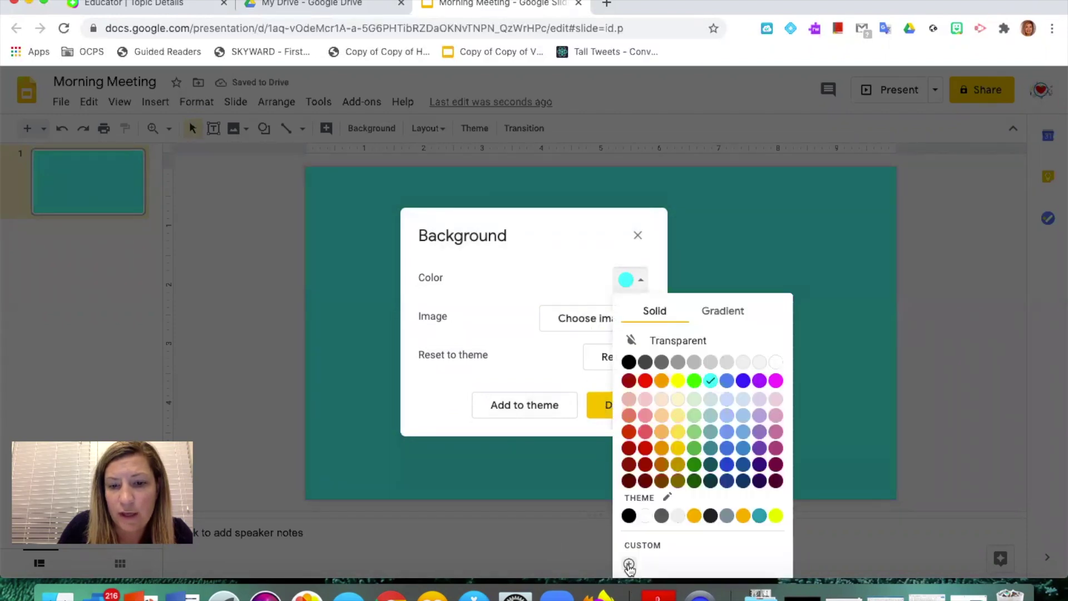
{"action": "left_click", "coordinate": [630, 565]}
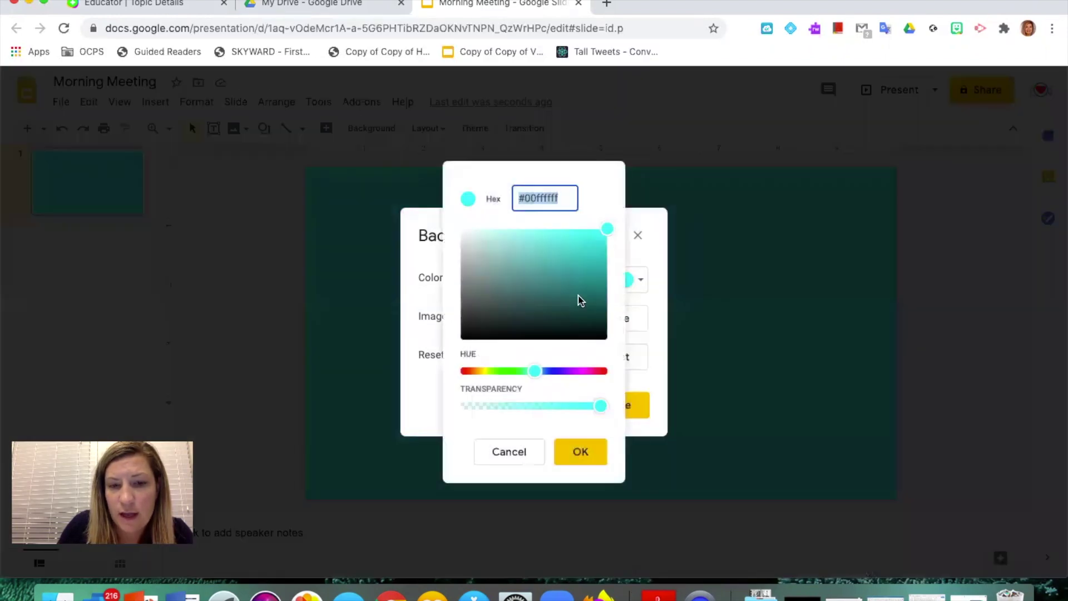
{"action": "left_click_drag", "start_coordinate": [538, 375], "coordinate": [566, 377]}
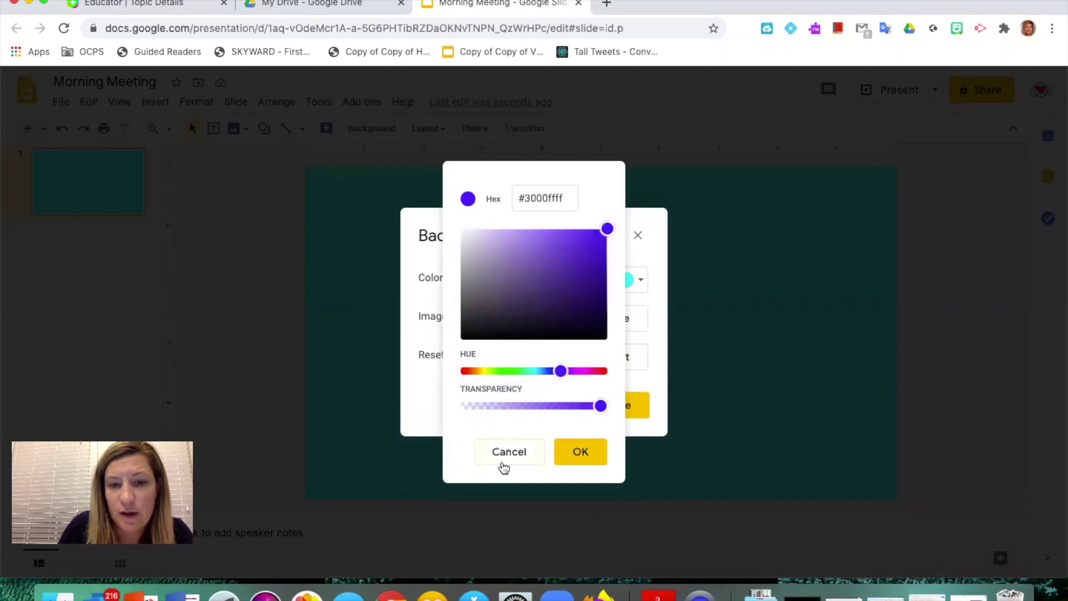
{"action": "left_click", "coordinate": [504, 455]}
{"action": "left_click", "coordinate": [602, 357]}
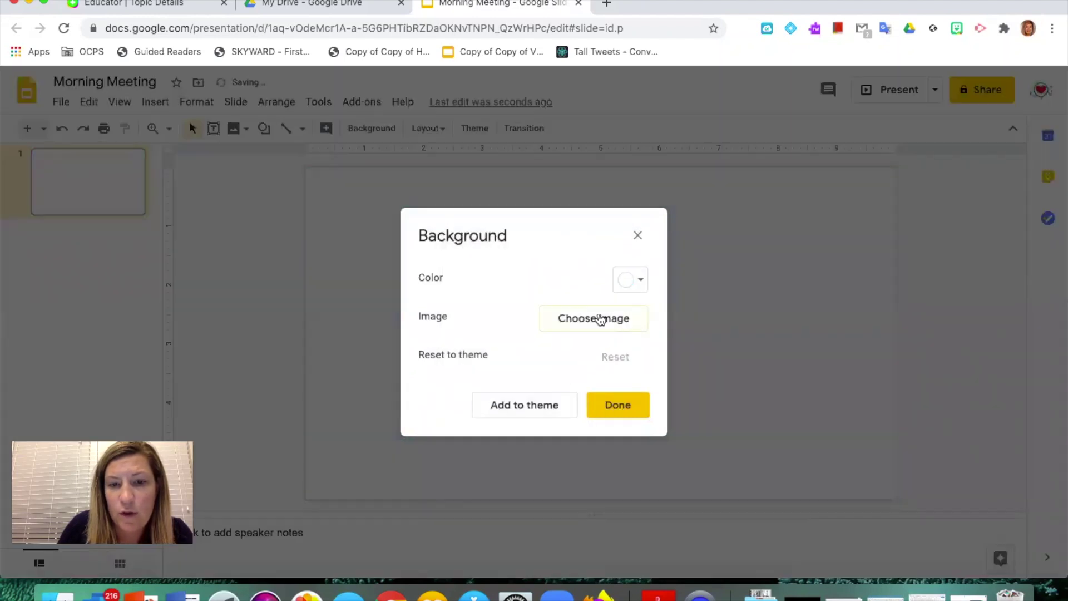
- Search Google Images for 'ocean blue' and set the underwater photo as the slide background
{"action": "left_click", "coordinate": [599, 319]}
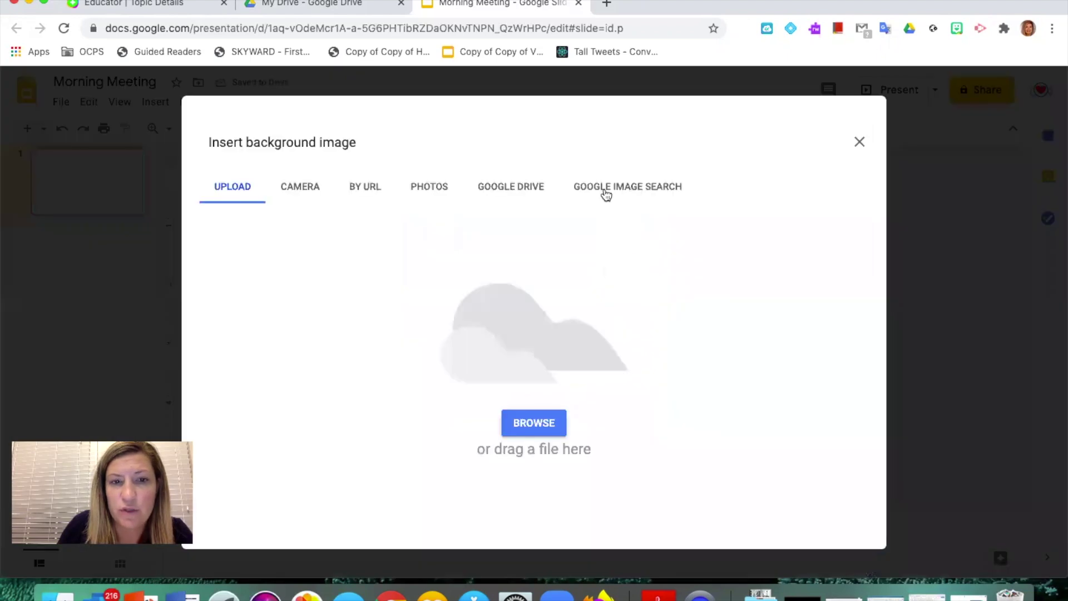
{"action": "left_click", "coordinate": [604, 188]}
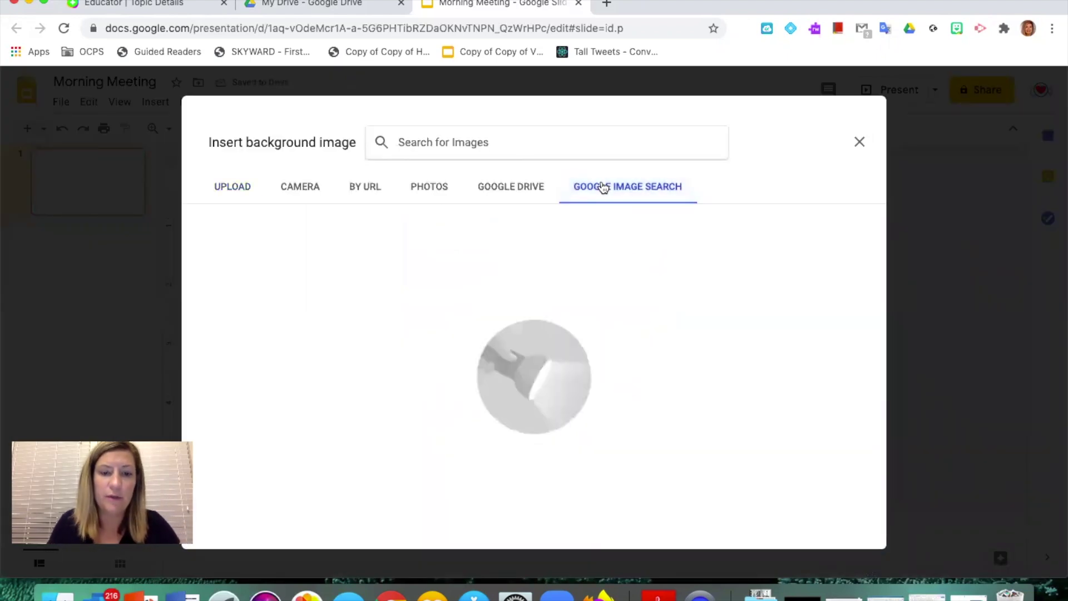
{"action": "type", "text": "ocean blue"}
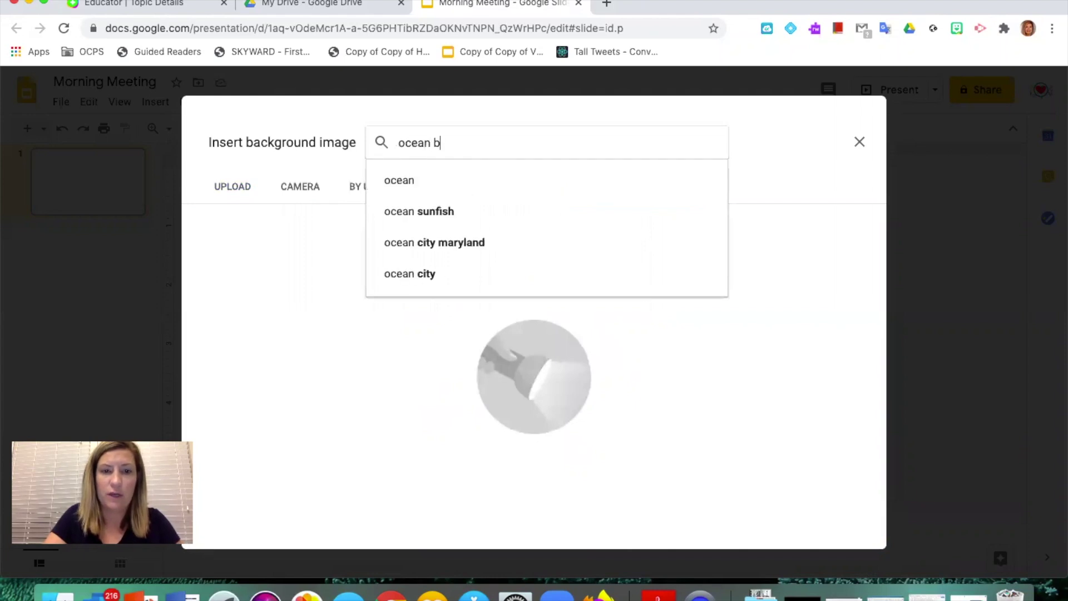
{"action": "key", "text": "Return"}
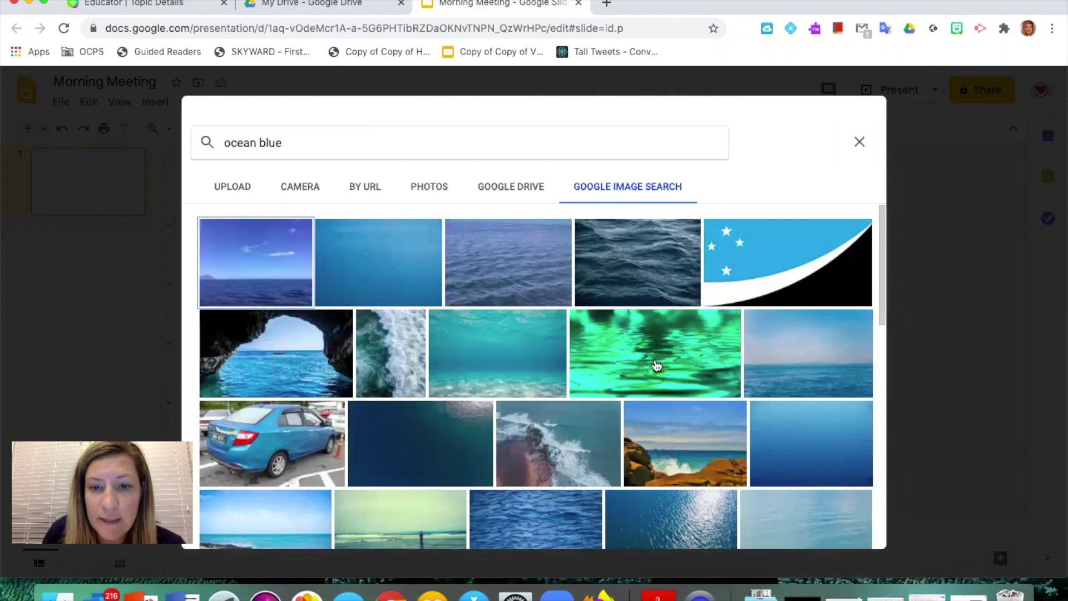
{"action": "scroll", "coordinate": [759, 439], "scroll_direction": "down", "scroll_amount": 3}
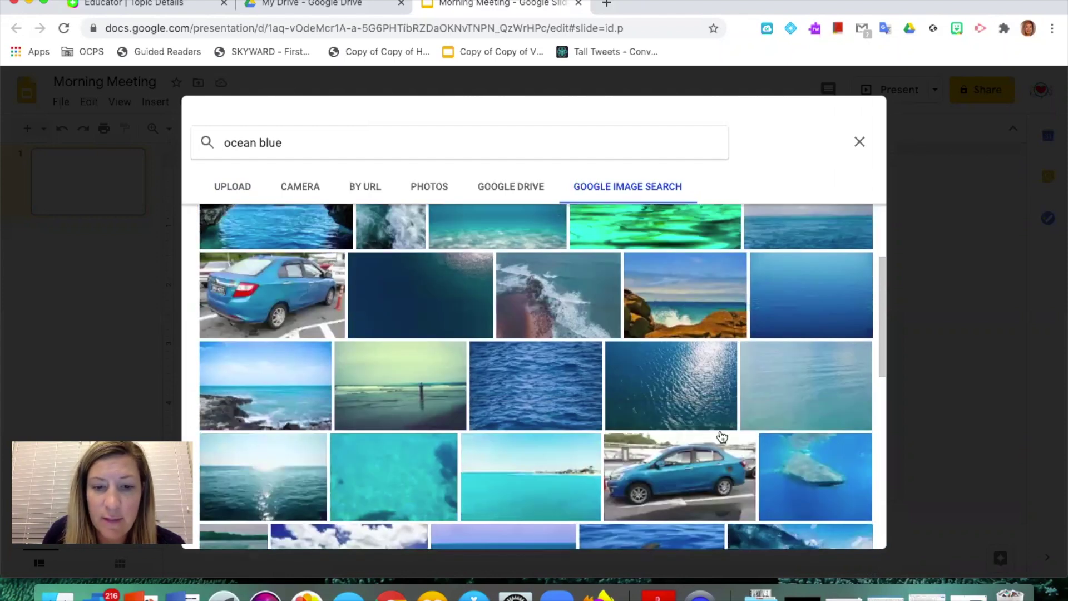
{"action": "scroll", "coordinate": [564, 437], "scroll_direction": "up", "scroll_amount": 2}
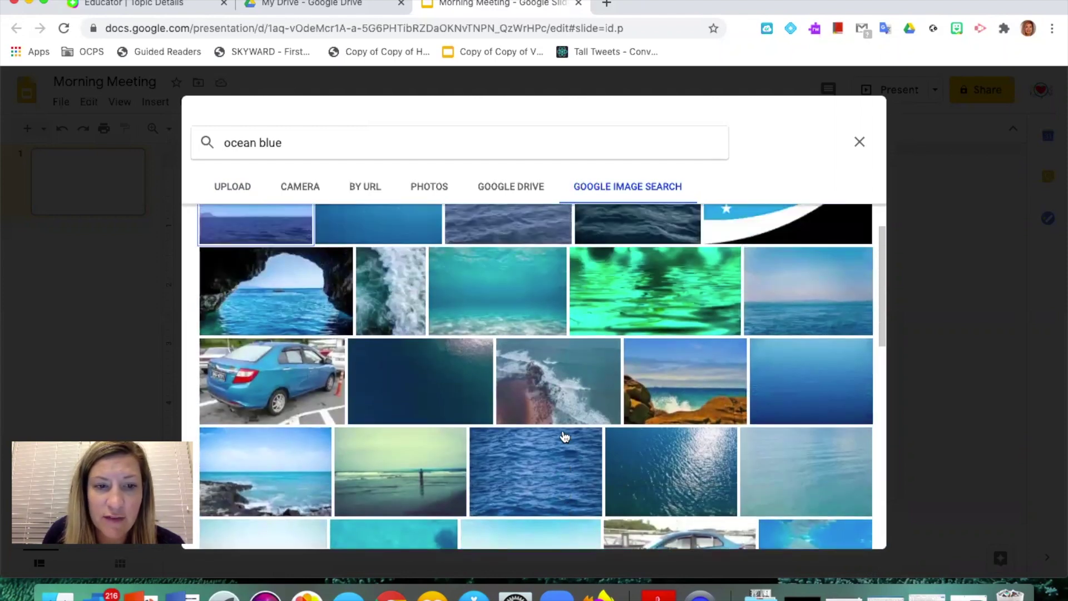
{"action": "left_click", "coordinate": [457, 289]}
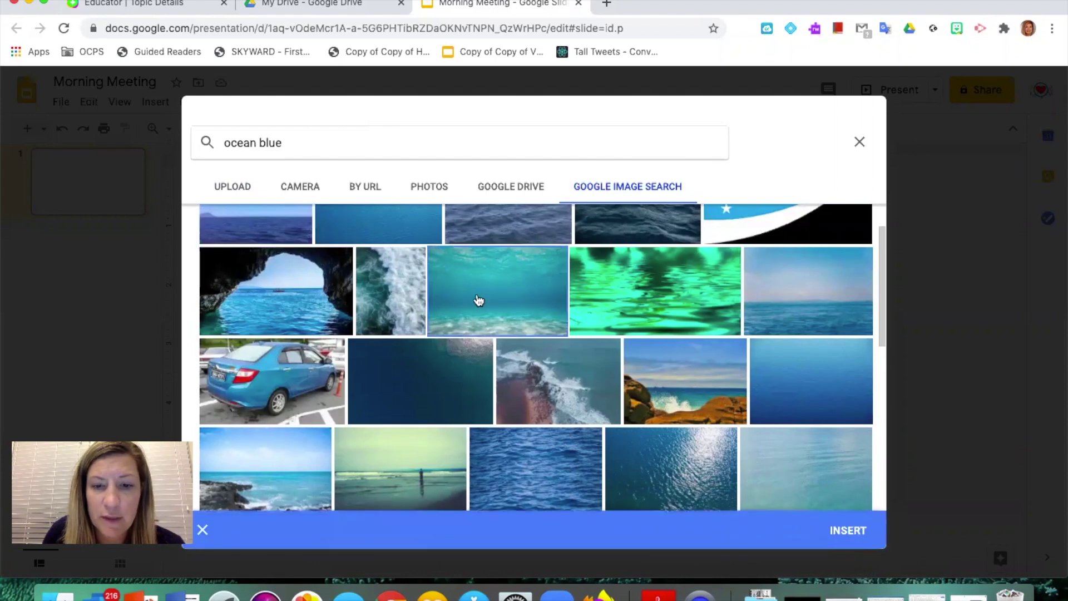
{"action": "left_click", "coordinate": [851, 533]}
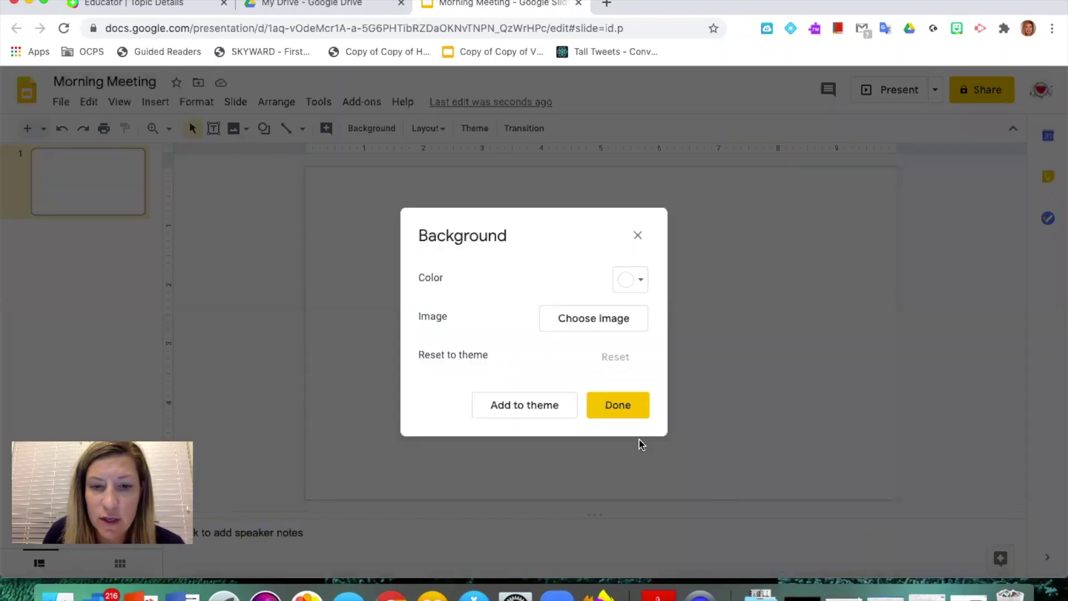
{"action": "left_click", "coordinate": [616, 405]}
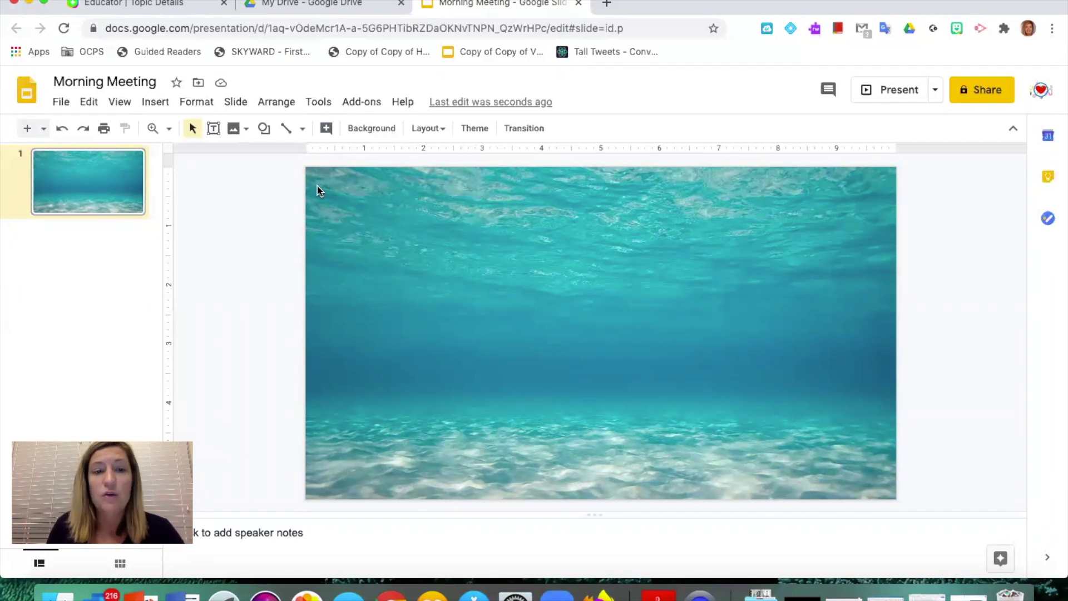
- Draw a wide rectangle across the top of the slide and fill it solid white
{"action": "left_click", "coordinate": [264, 128]}
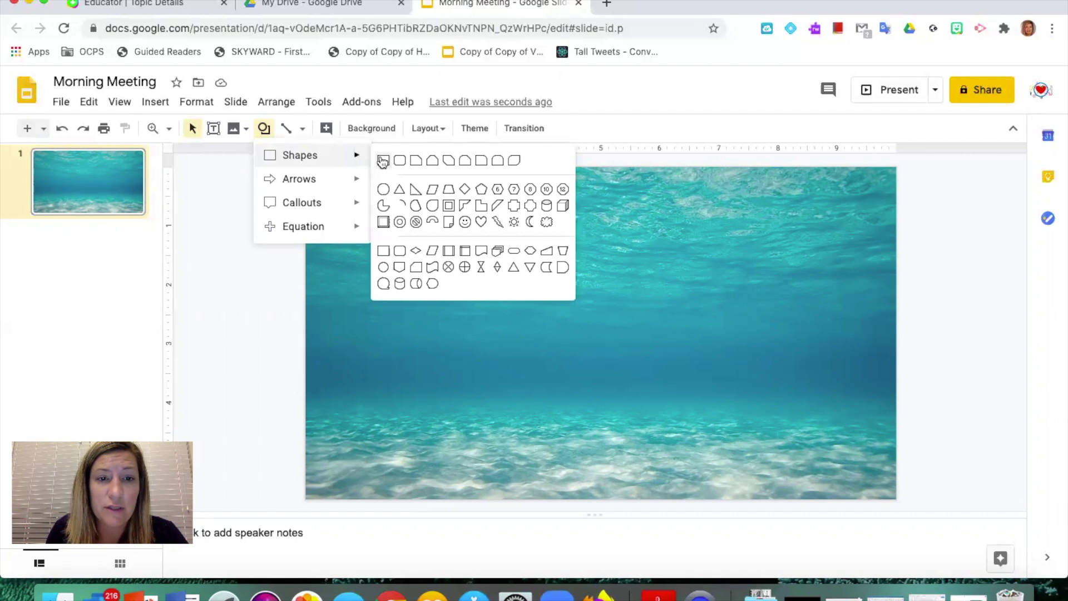
{"action": "left_click", "coordinate": [381, 160]}
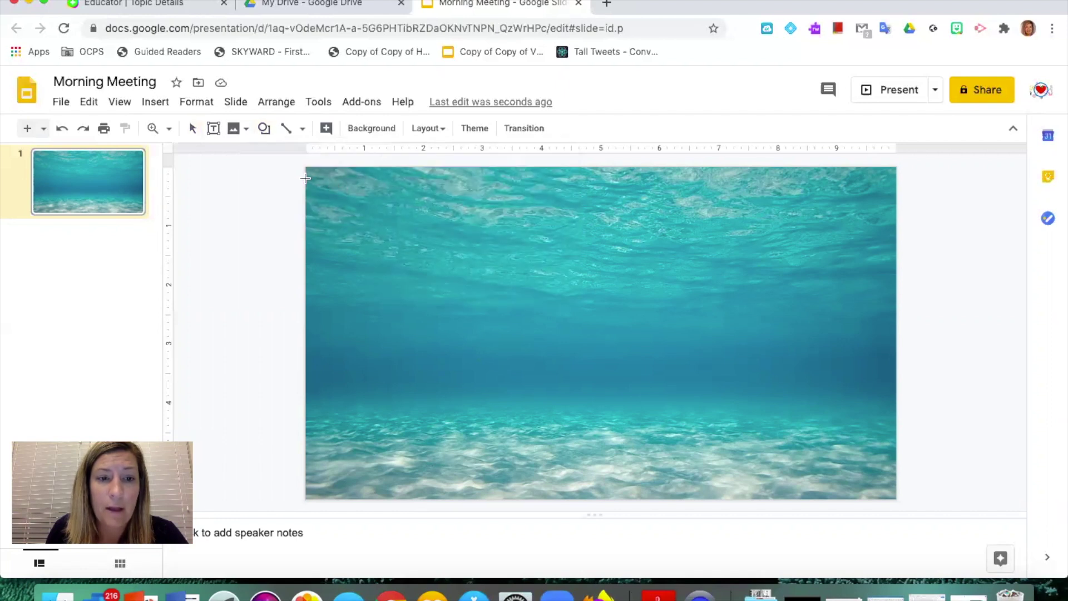
{"action": "left_click_drag", "start_coordinate": [306, 178], "coordinate": [892, 229]}
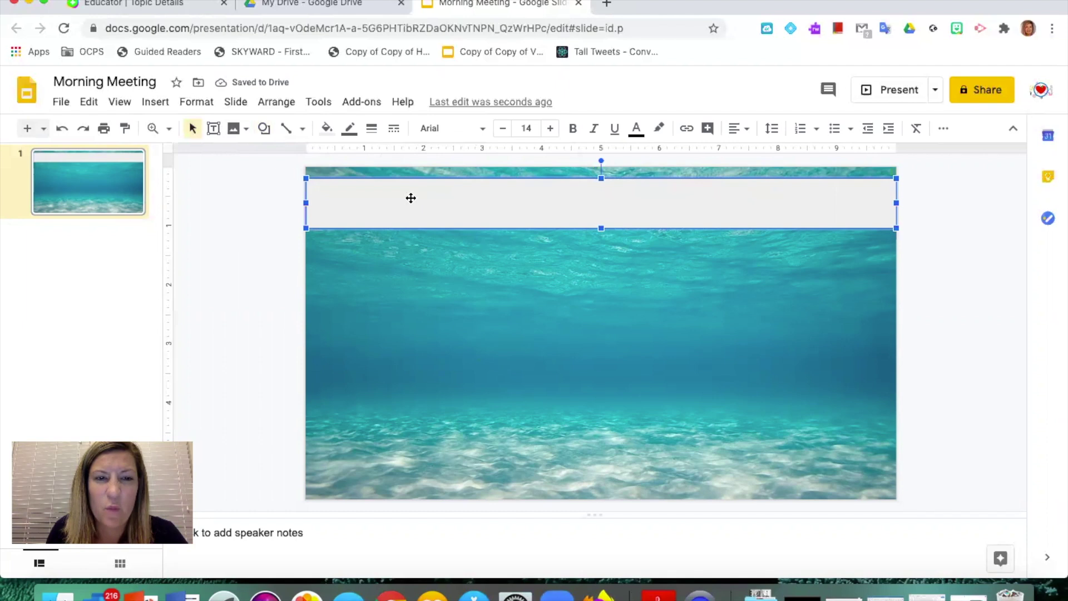
{"action": "left_click", "coordinate": [326, 129]}
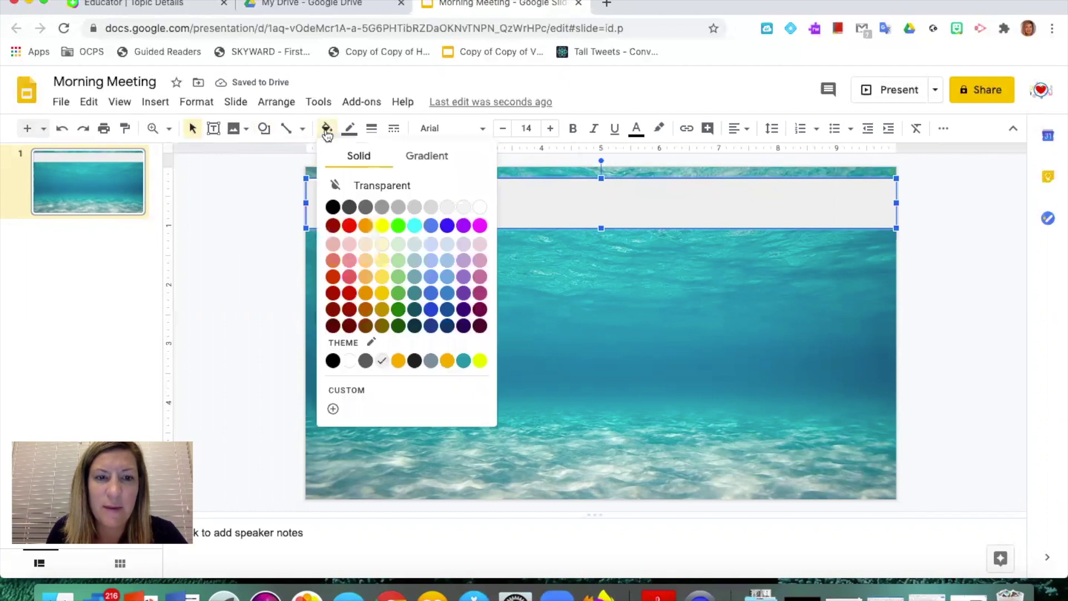
{"action": "left_click", "coordinate": [479, 208]}
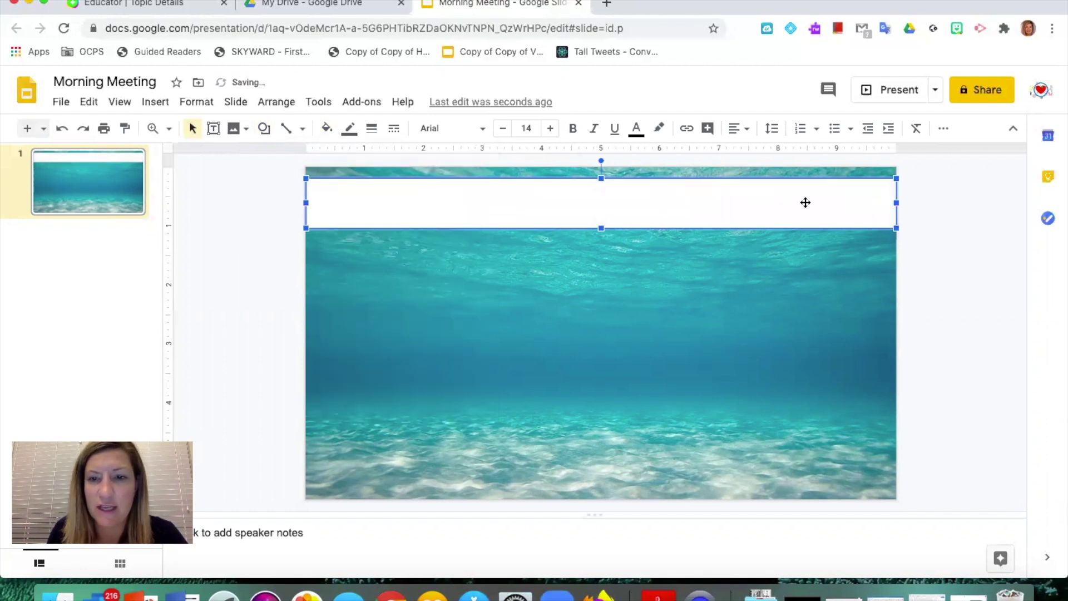
{"action": "left_click", "coordinate": [214, 131]}
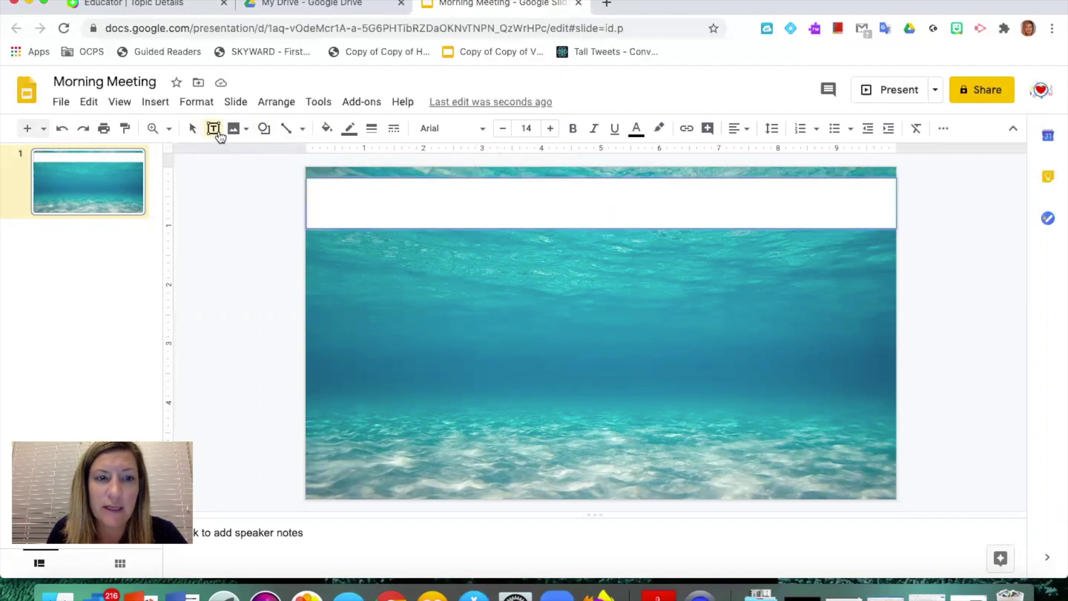
- Draw a text box inside the white banner and type 'Today is August 10, 2020'
{"action": "left_click_drag", "start_coordinate": [326, 184], "coordinate": [837, 216]}
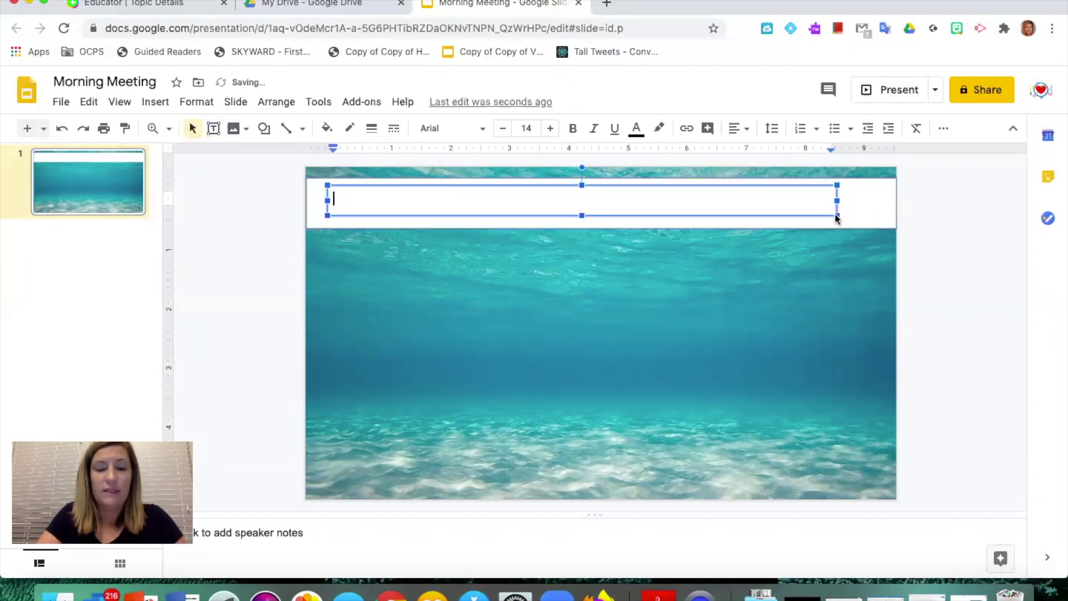
{"action": "type", "text": "Today "}
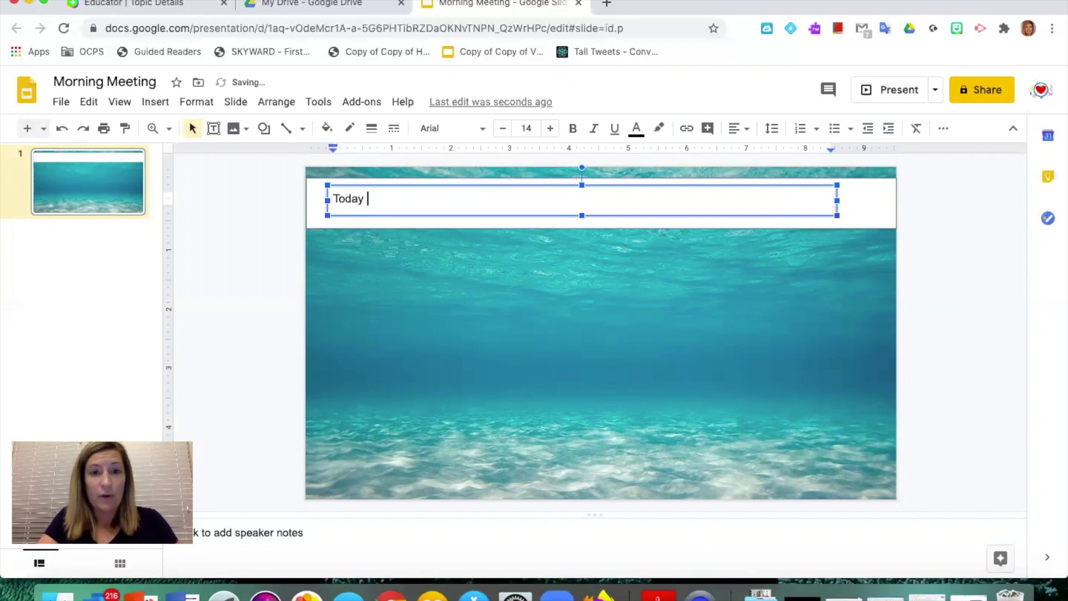
{"action": "type", "text": "is August 10"}
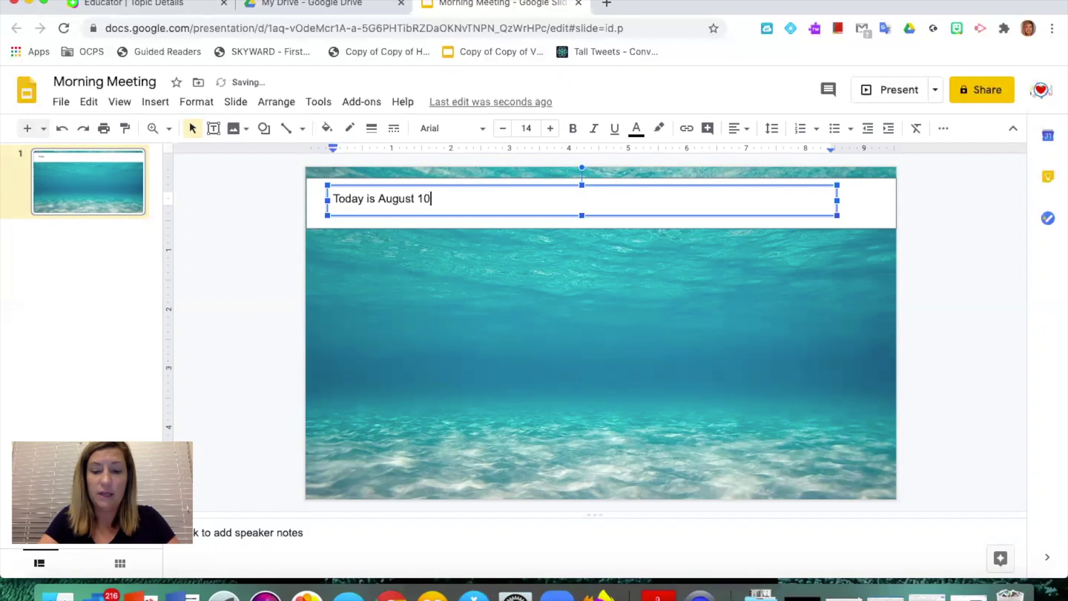
{"action": "type", "text": ", 2020"}
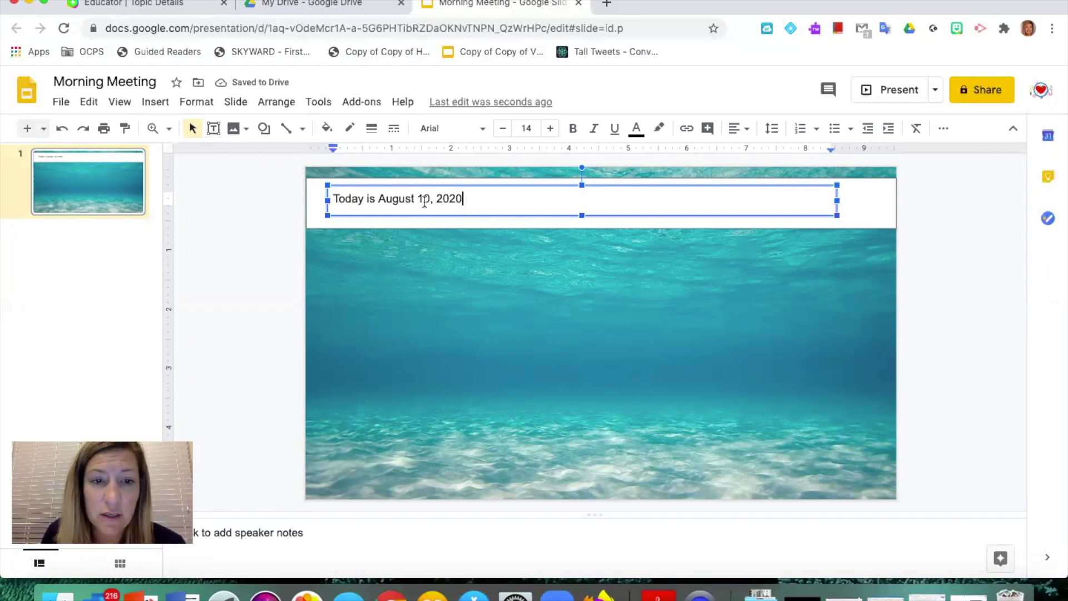
{"action": "triple_click", "coordinate": [407, 198]}
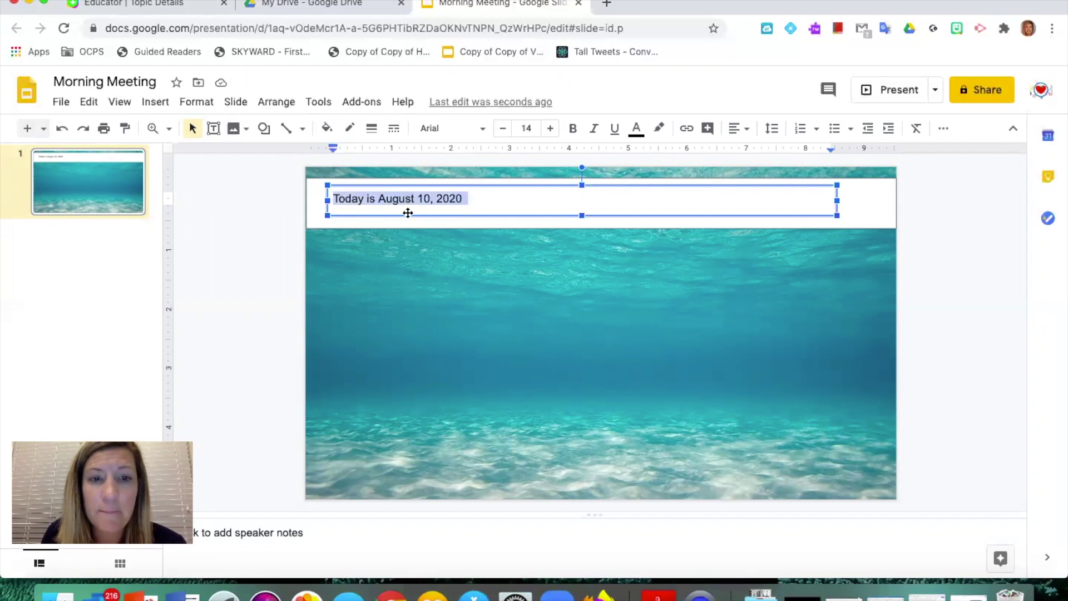
{"action": "left_click", "coordinate": [482, 134]}
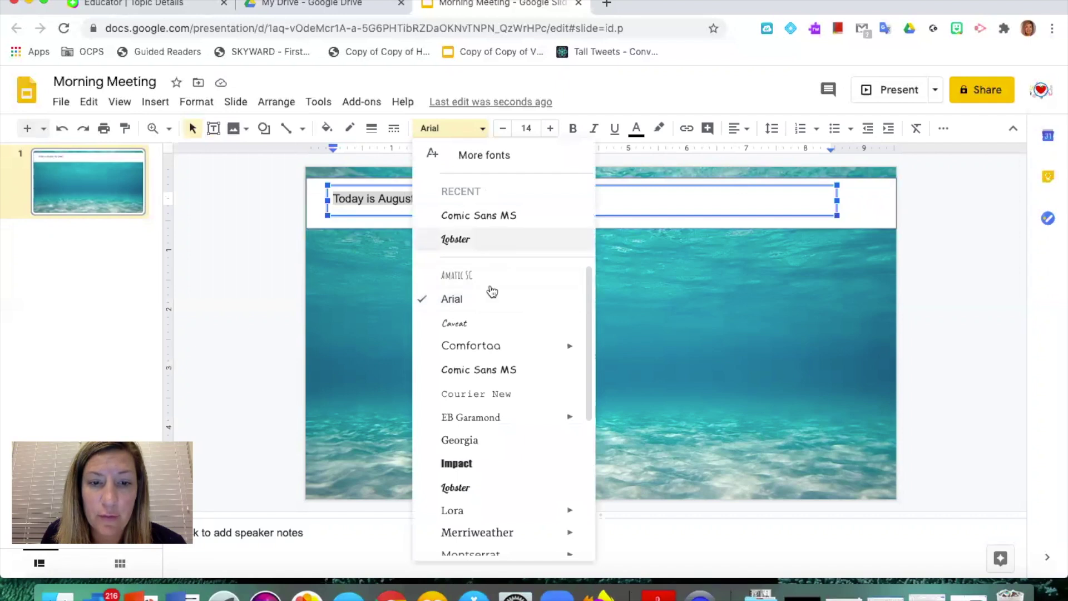
{"action": "scroll", "coordinate": [482, 373], "scroll_direction": "down", "scroll_amount": 5}
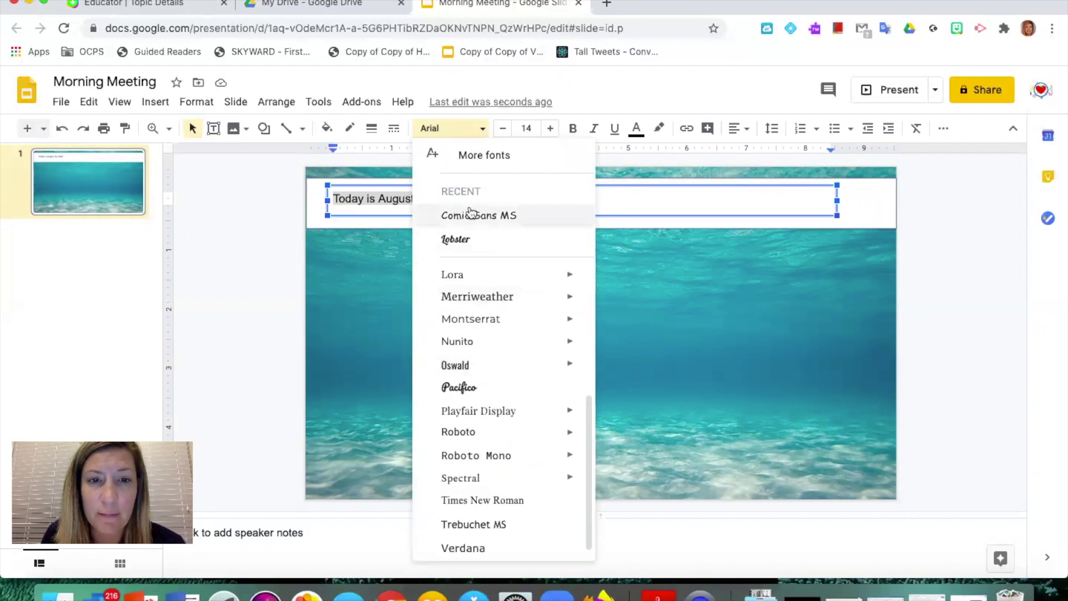
{"action": "left_click", "coordinate": [454, 130]}
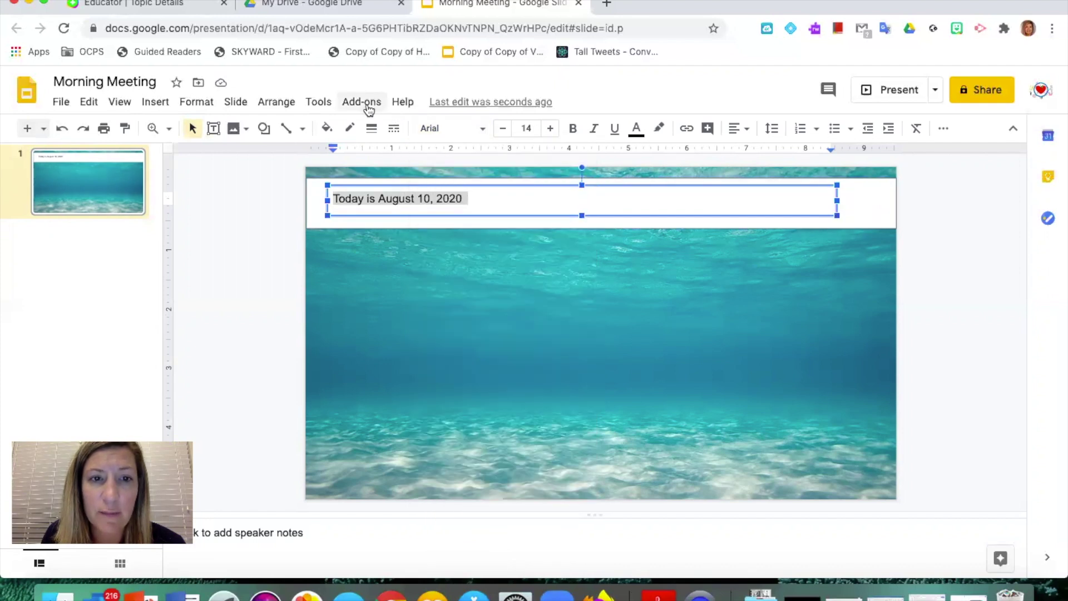
- Launch the Extensis Fonts add-on twice from the add-ons list, closing its sidebar each time
{"action": "left_click", "coordinate": [368, 109]}
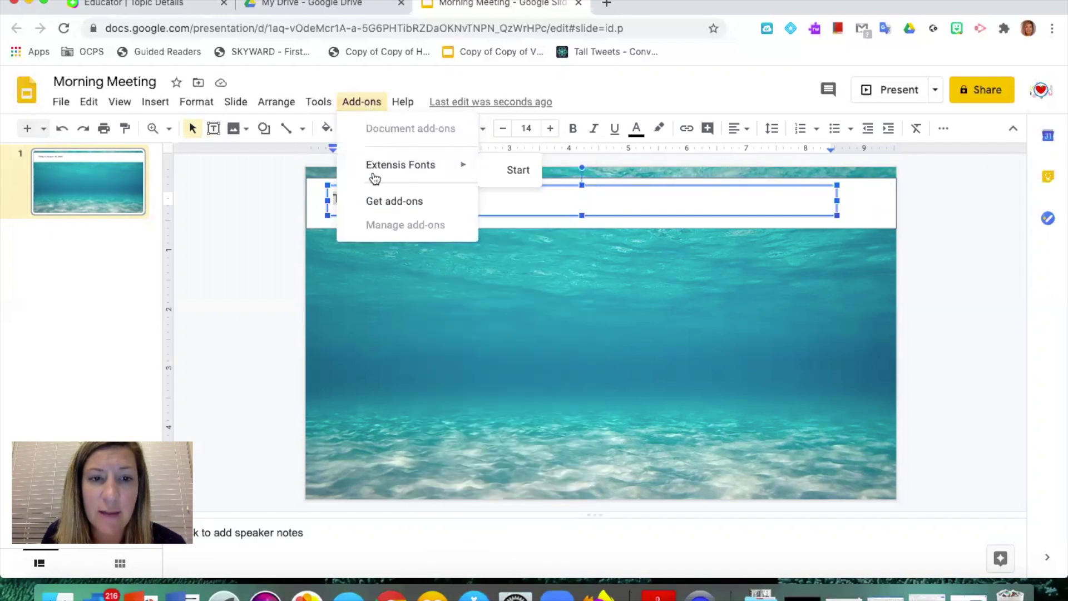
{"action": "mouse_move", "coordinate": [399, 172]}
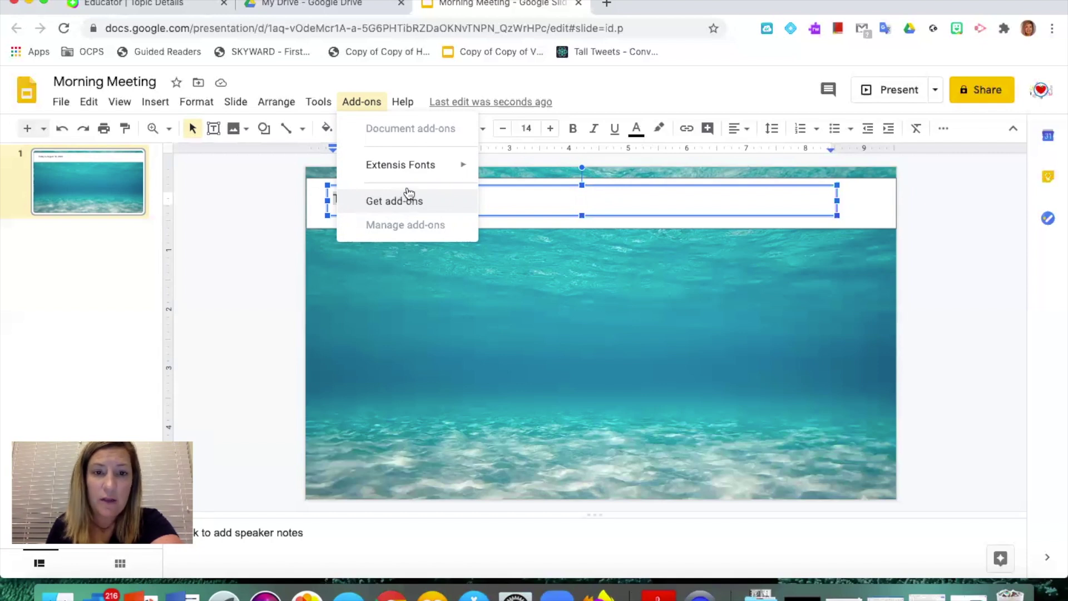
{"action": "mouse_move", "coordinate": [438, 170]}
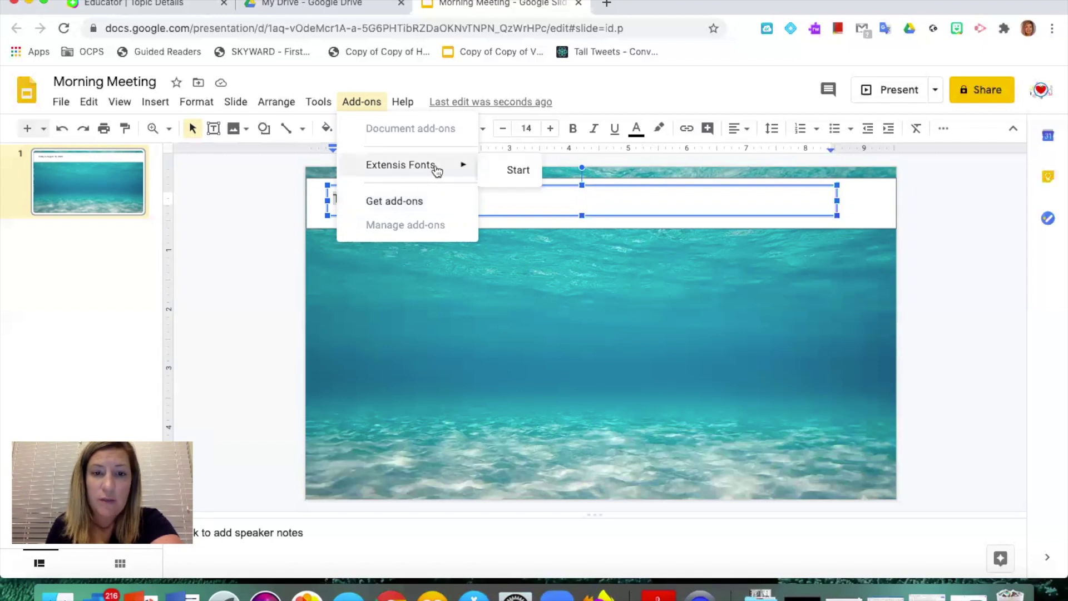
{"action": "left_click", "coordinate": [515, 171]}
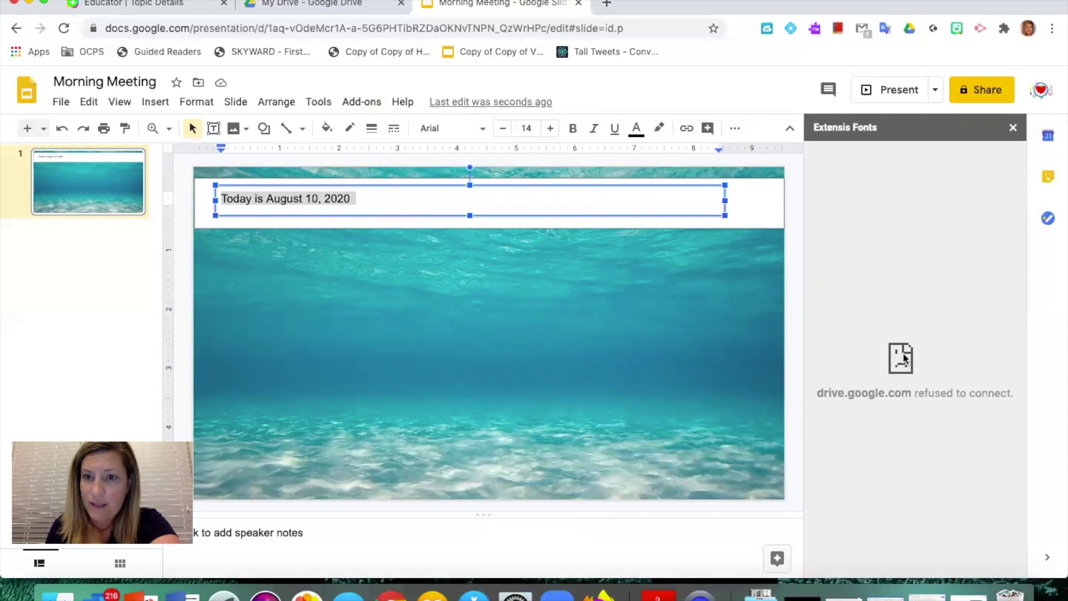
{"action": "left_click", "coordinate": [1013, 127]}
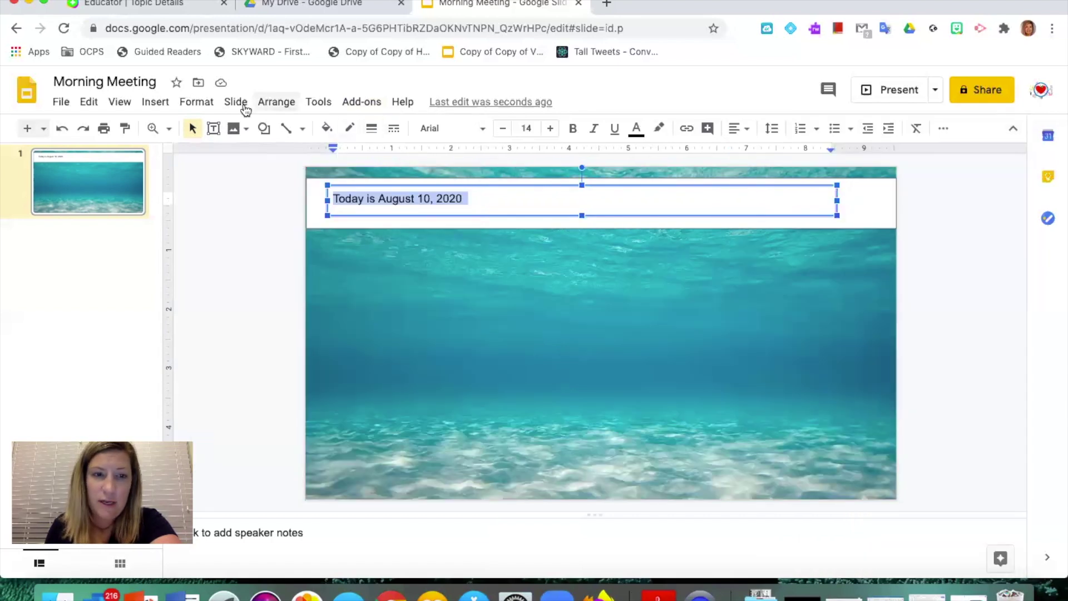
{"action": "left_click", "coordinate": [342, 103]}
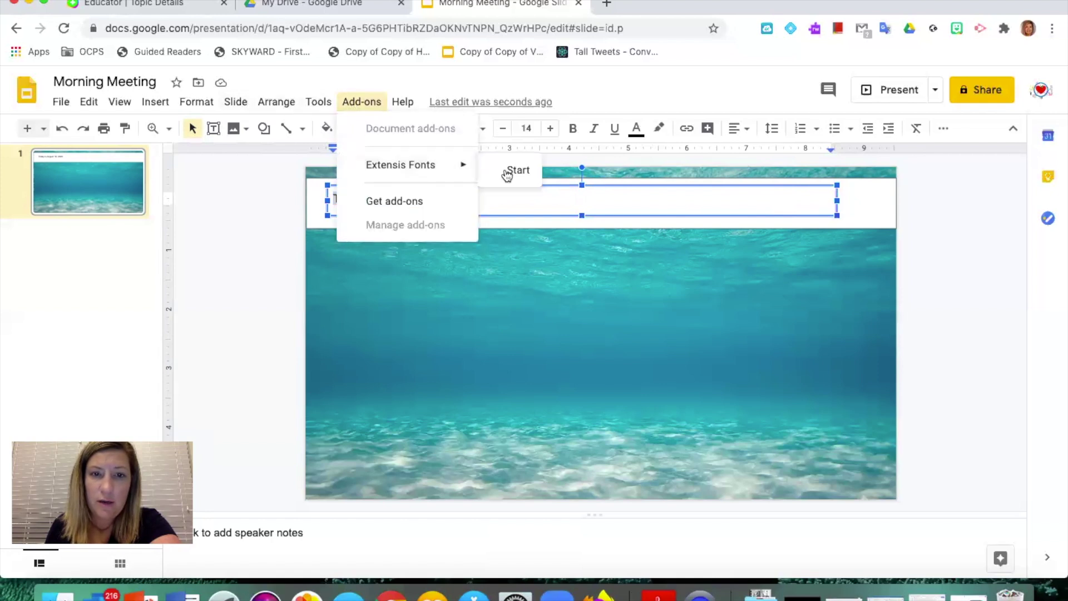
{"action": "left_click", "coordinate": [504, 171]}
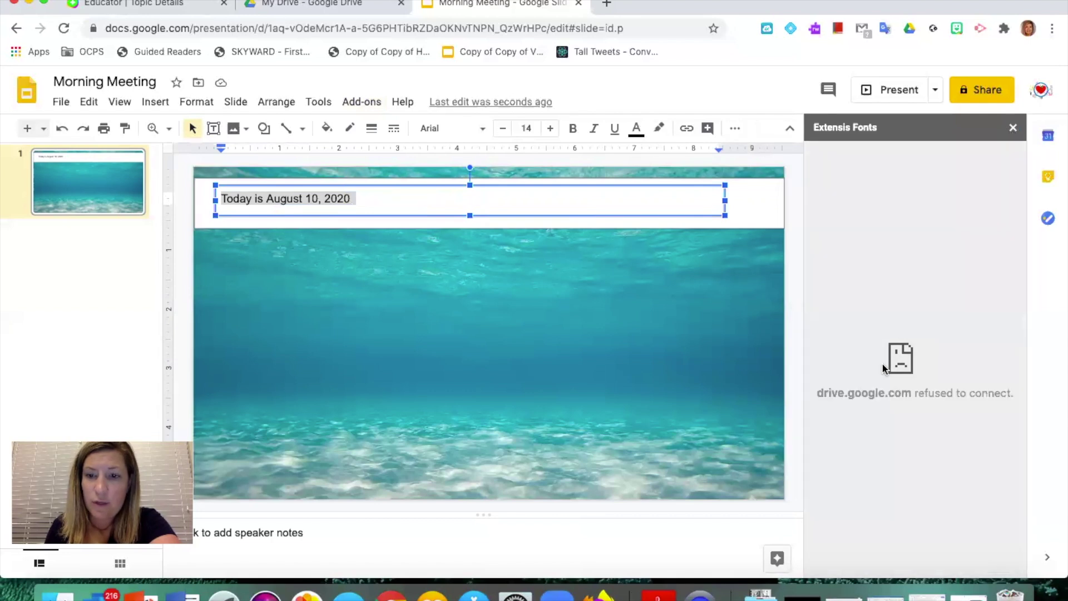
{"action": "left_click", "coordinate": [1015, 129]}
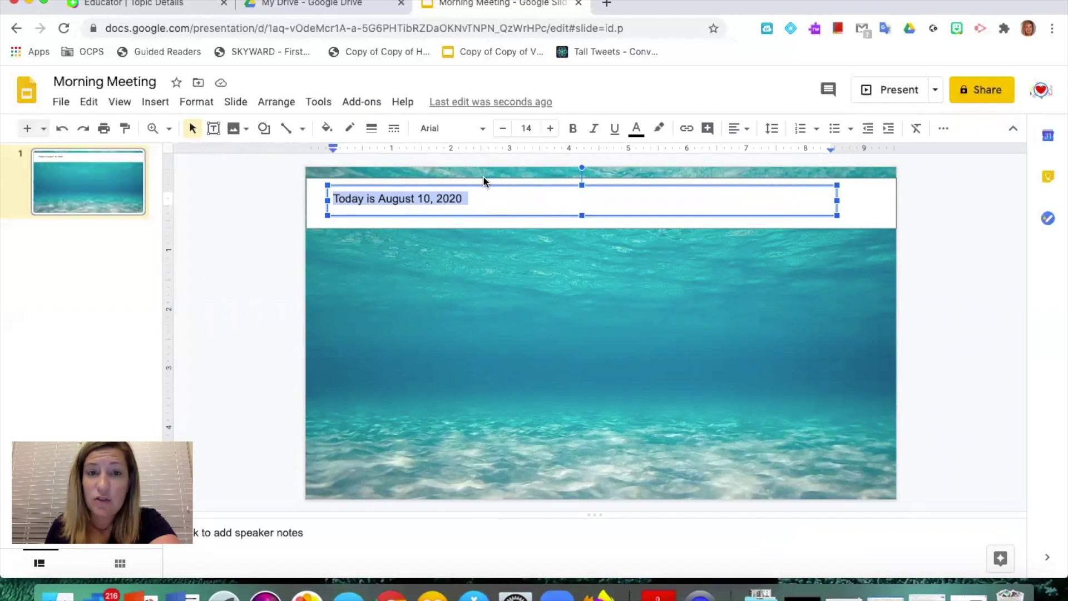
- Add the Righteous display font through More fonts and apply it to the date title
{"action": "left_click", "coordinate": [482, 136]}
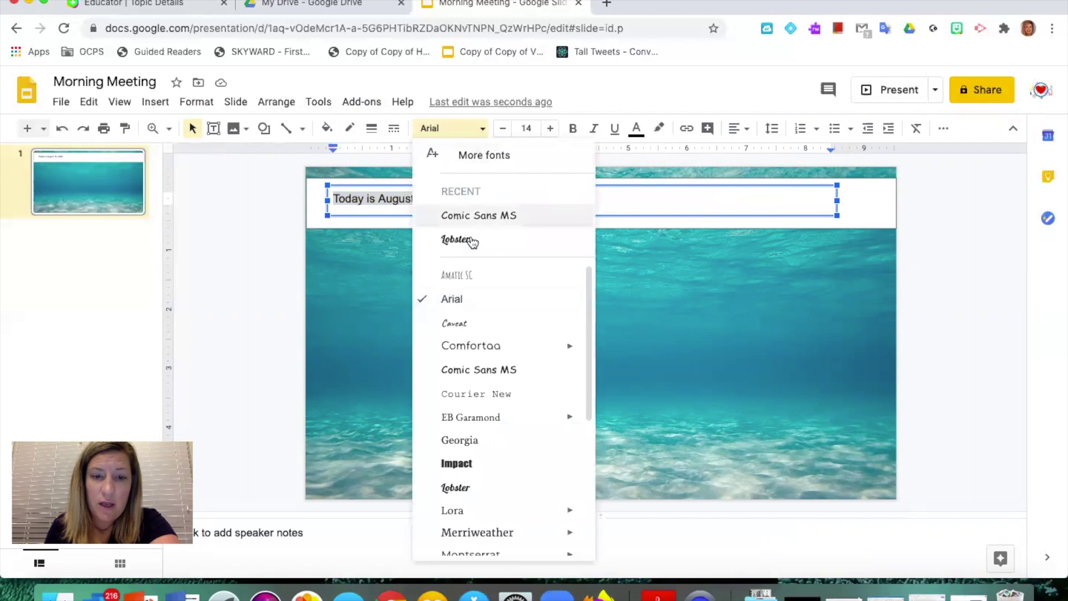
{"action": "left_click", "coordinate": [496, 158]}
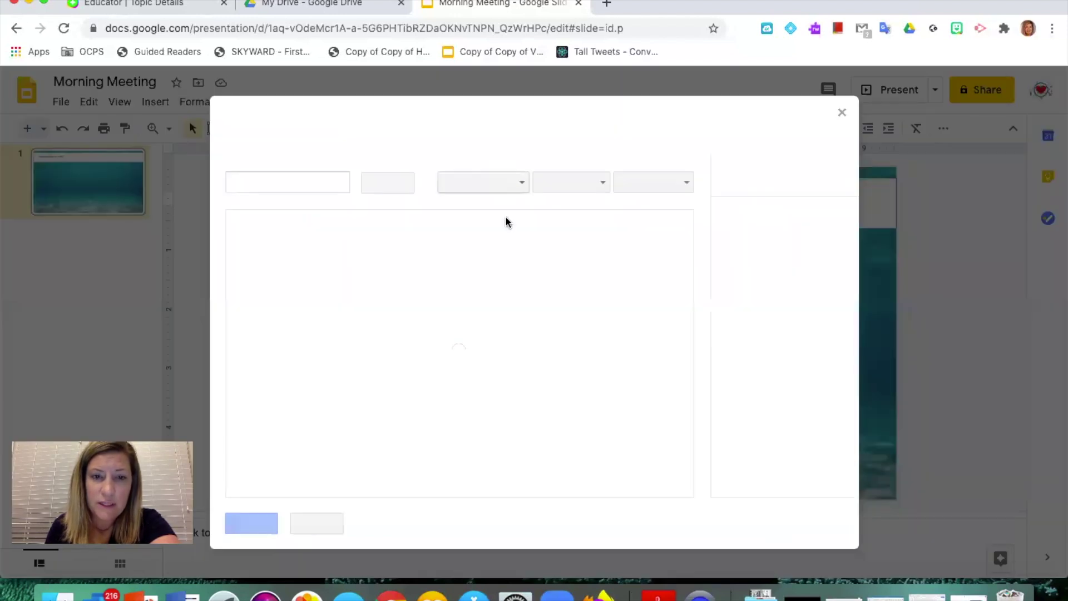
{"action": "left_click", "coordinate": [528, 183]}
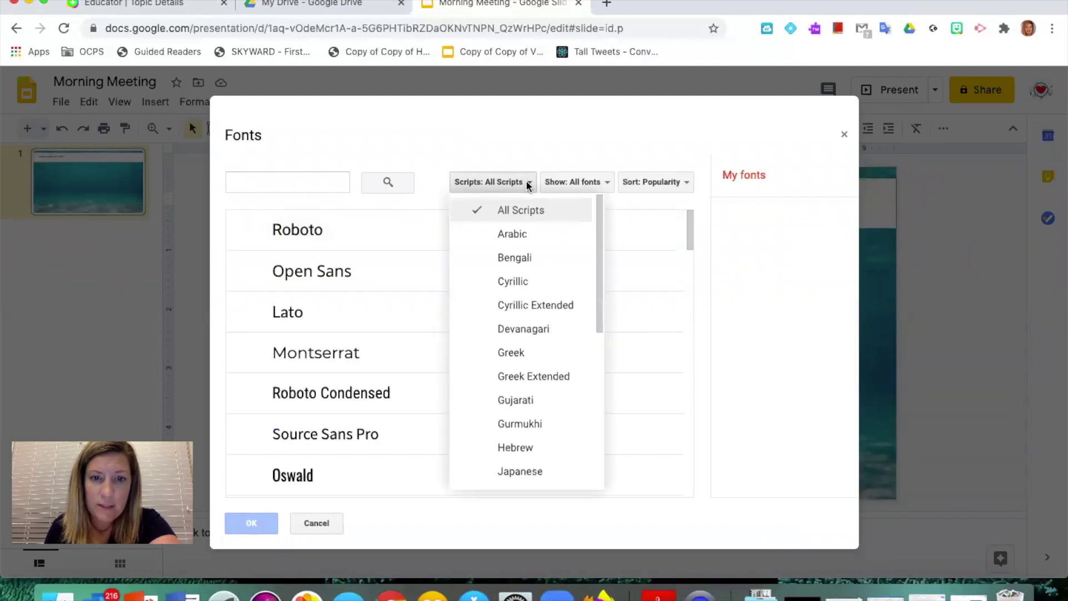
{"action": "left_click", "coordinate": [608, 184]}
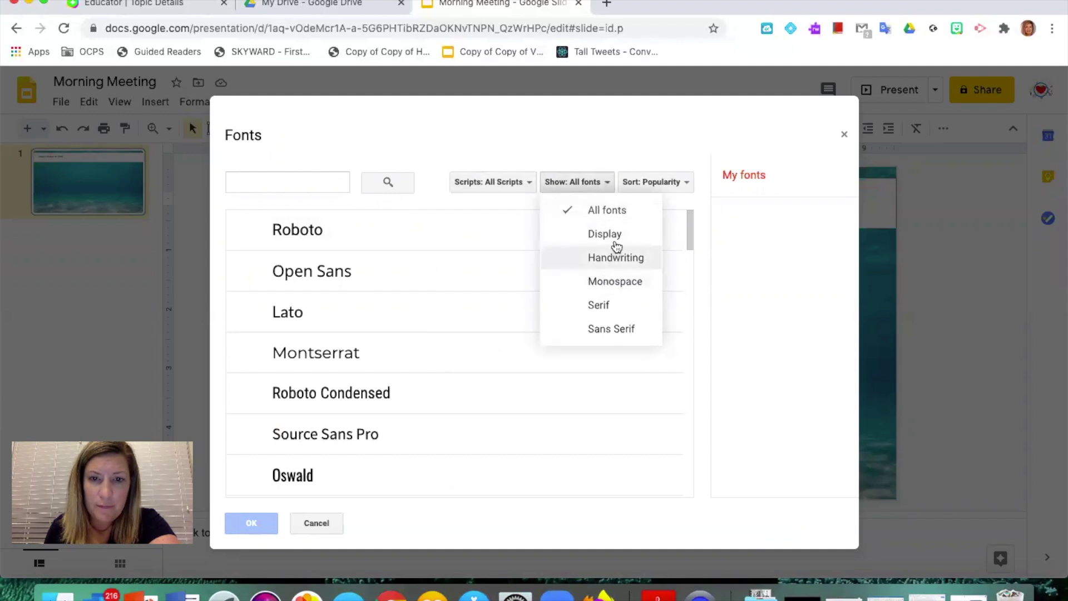
{"action": "left_click", "coordinate": [612, 236]}
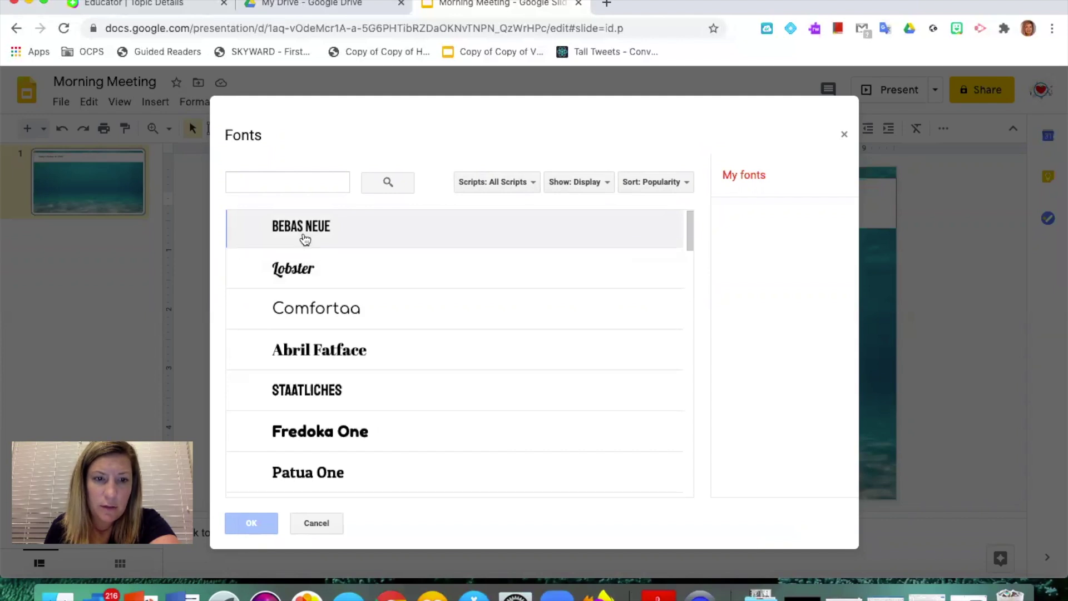
{"action": "scroll", "coordinate": [306, 239], "scroll_direction": "down", "scroll_amount": 5}
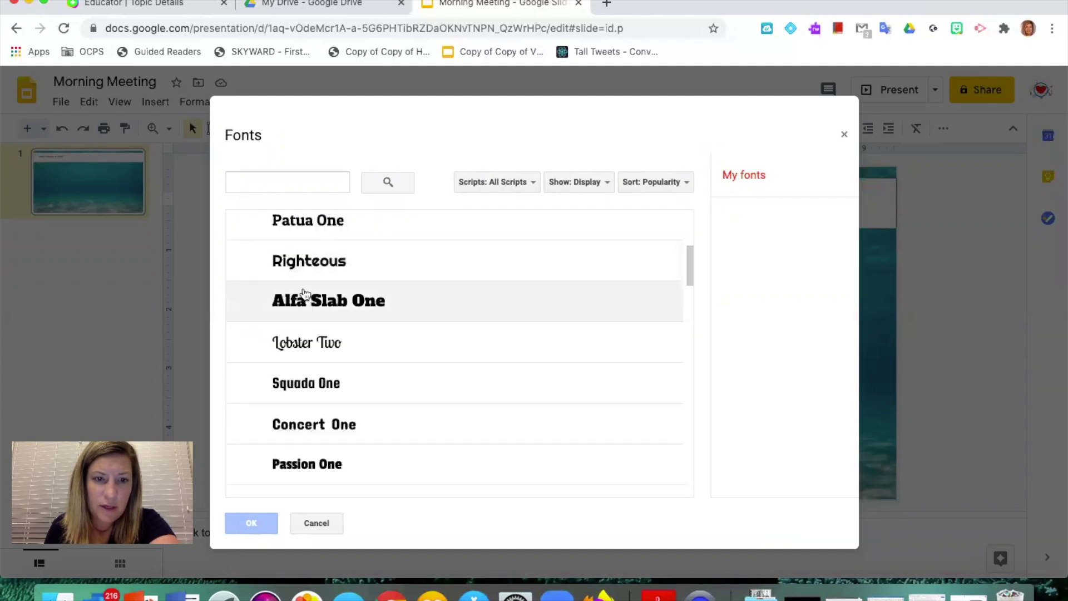
{"action": "left_click", "coordinate": [317, 265]}
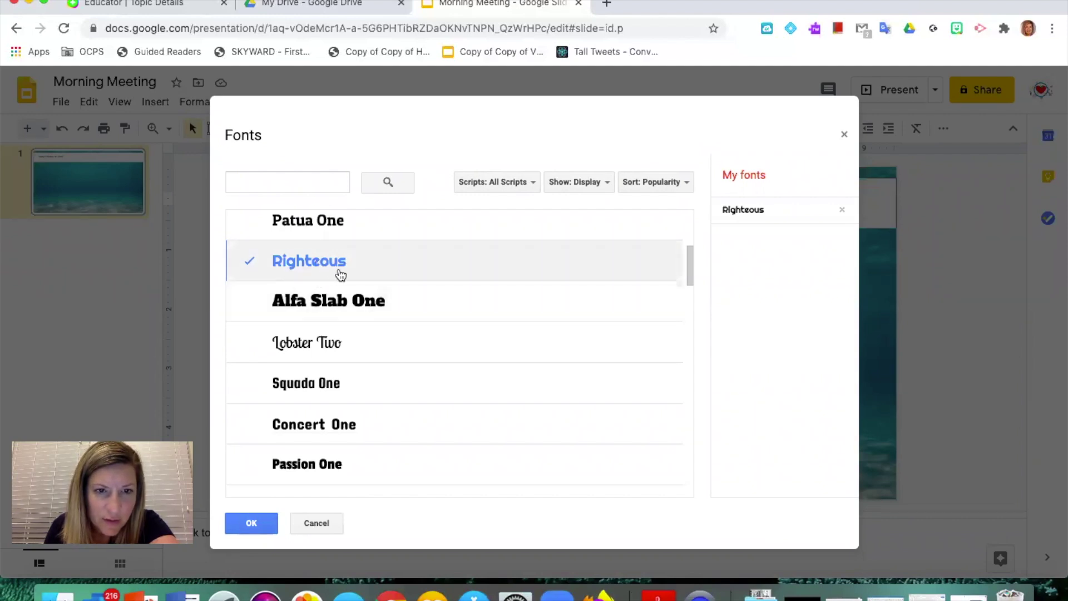
{"action": "left_click", "coordinate": [262, 523]}
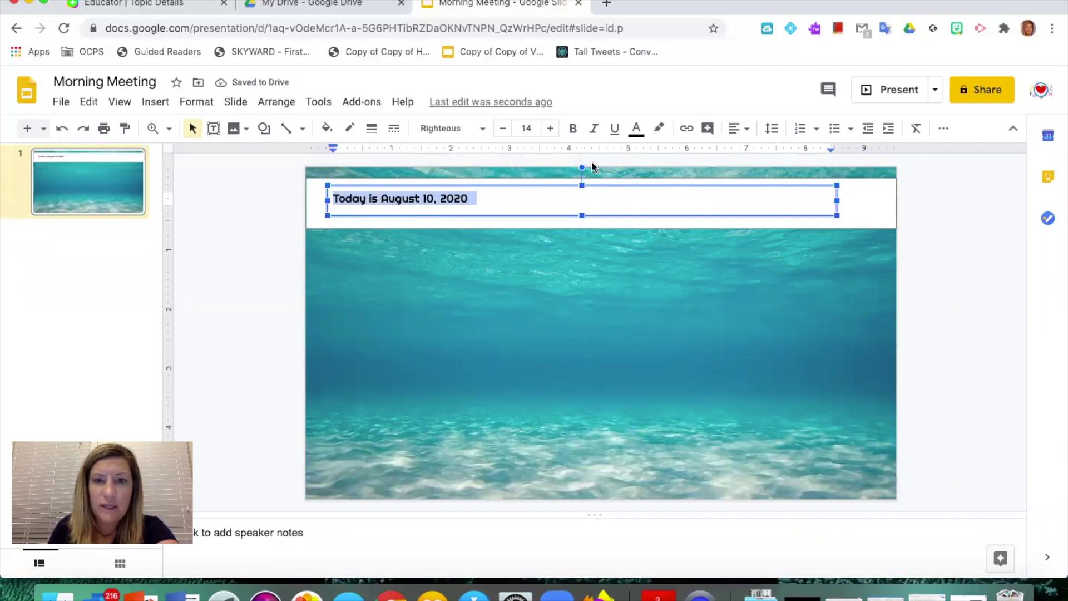
- Centre the date text horizontally and vertically and set its font size to 60
{"action": "left_click", "coordinate": [739, 129]}
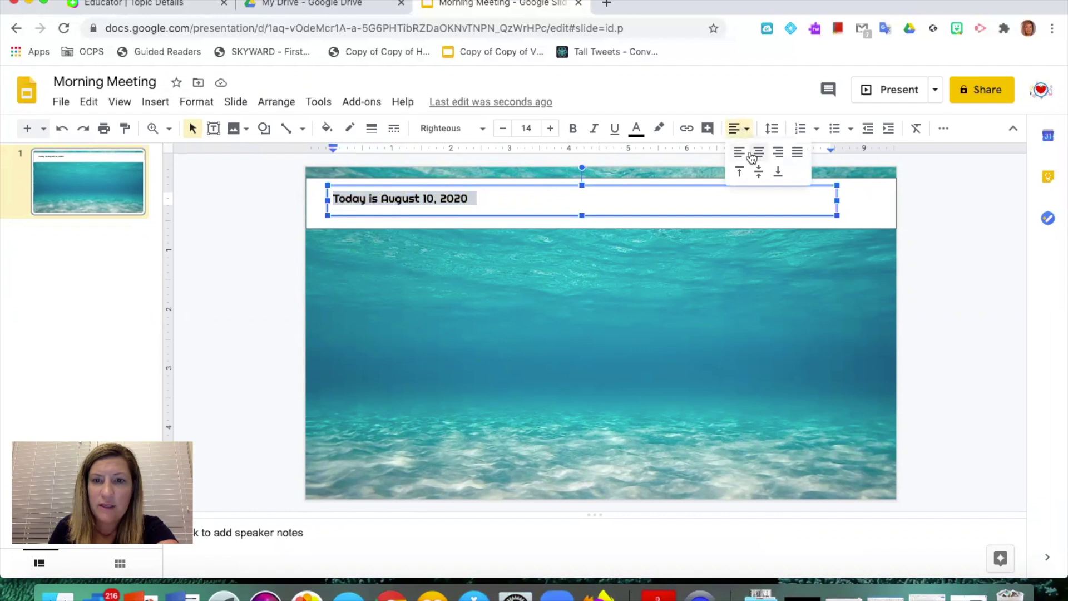
{"action": "left_click", "coordinate": [752, 151]}
{"action": "left_click", "coordinate": [741, 129]}
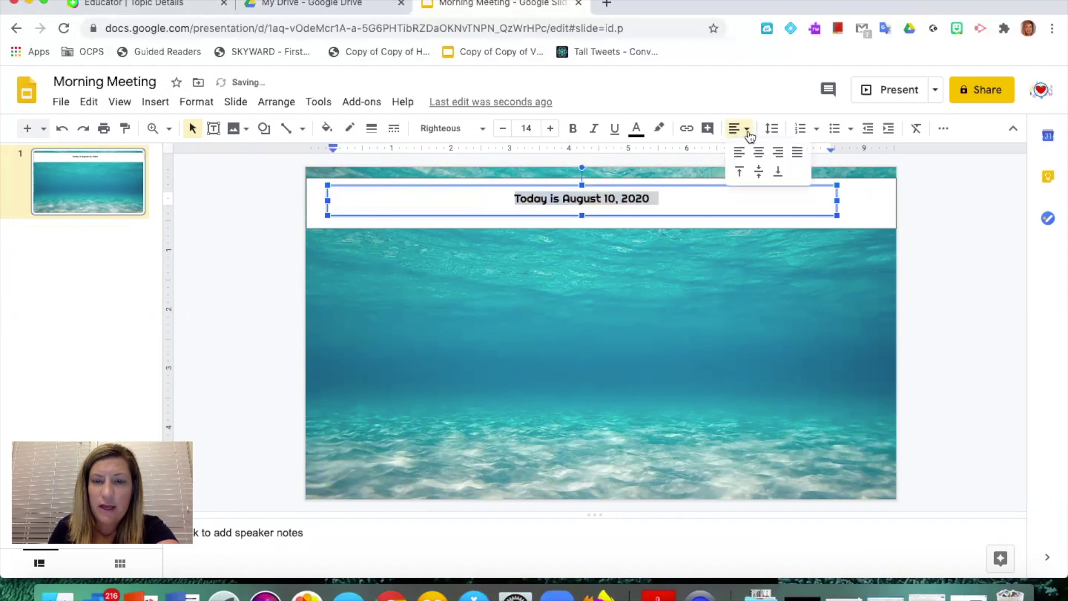
{"action": "left_click", "coordinate": [757, 173]}
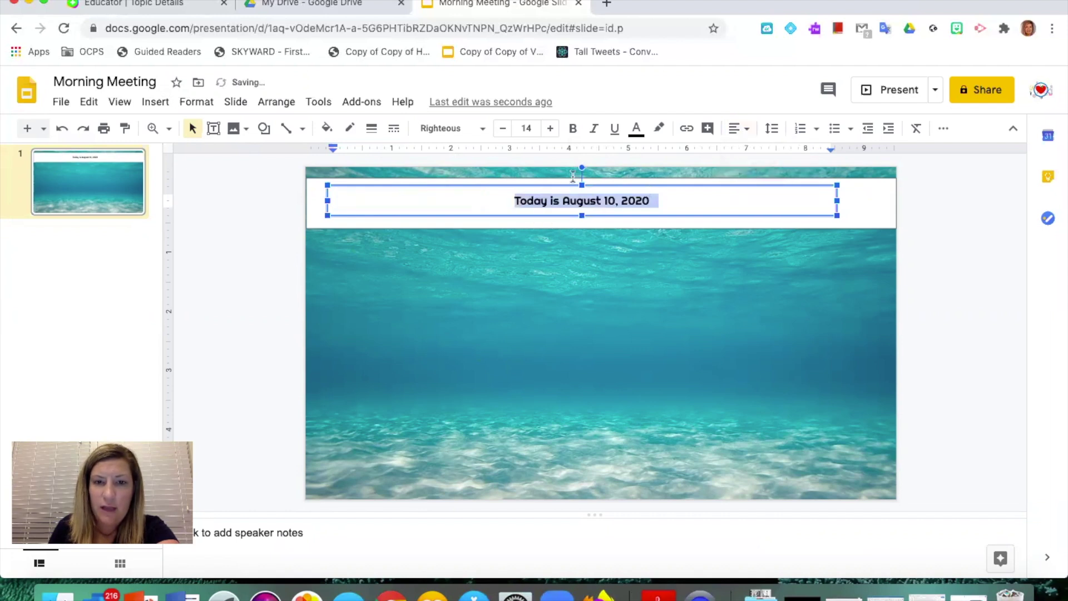
{"action": "left_click", "coordinate": [550, 129]}
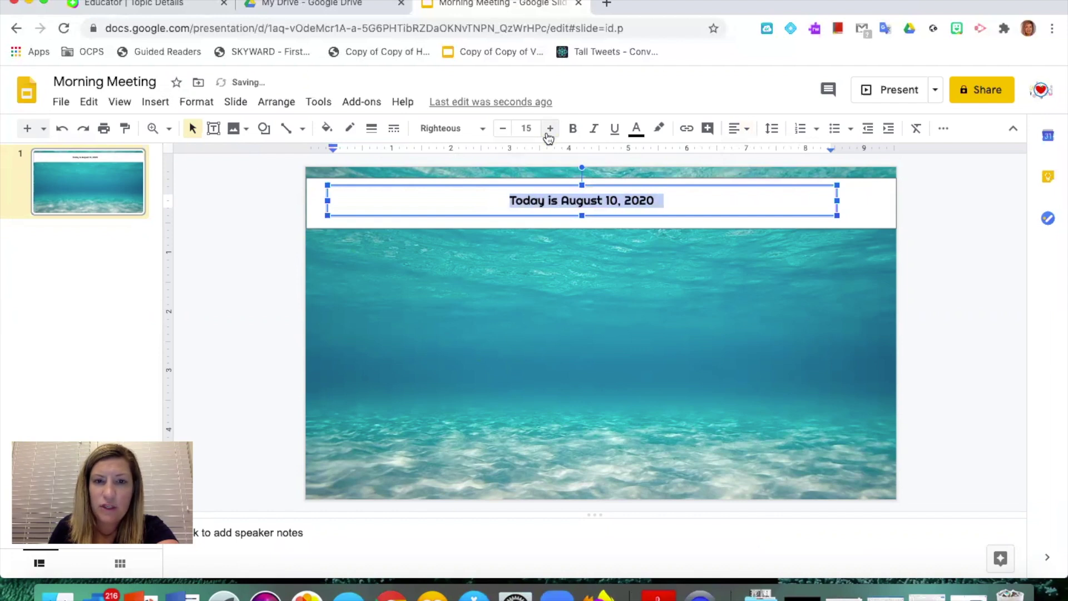
{"action": "left_click", "coordinate": [523, 129]}
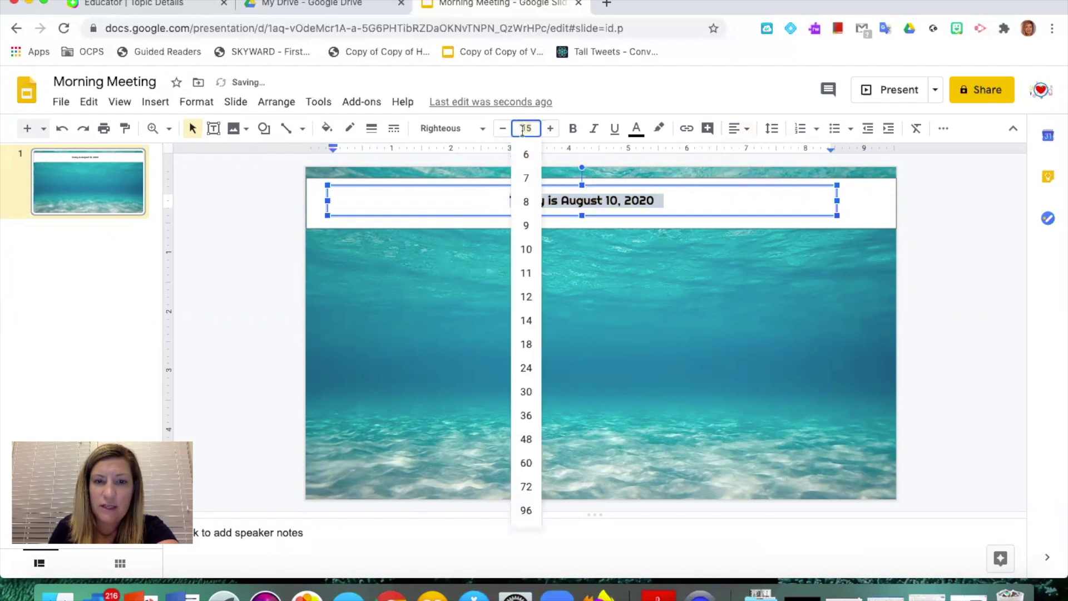
{"action": "left_click", "coordinate": [528, 461]}
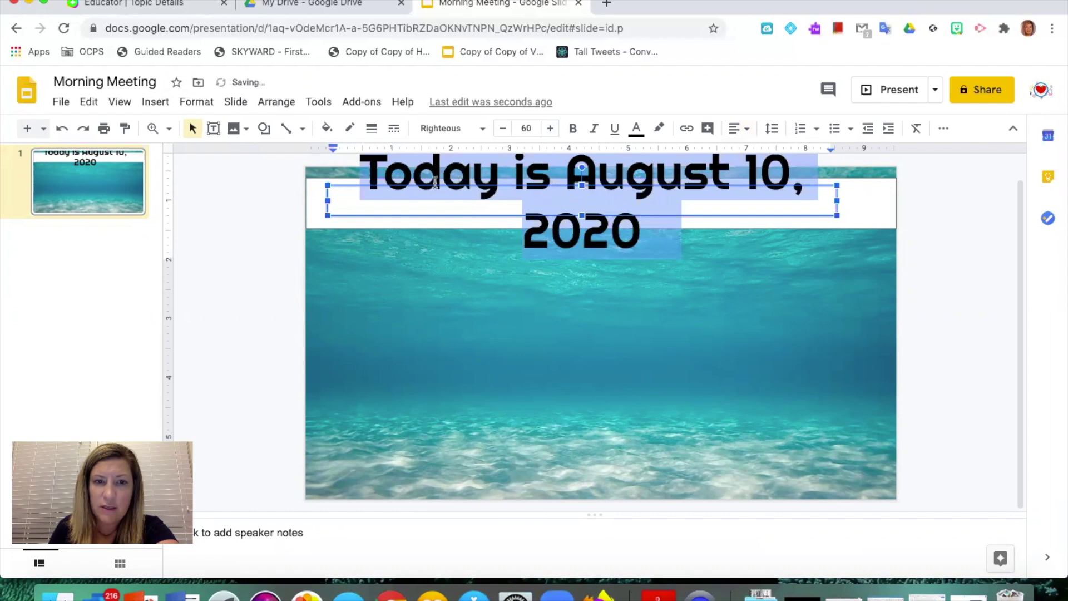
- Widen and heighten the date box so it fits one line, then move it onto the banner
{"action": "left_click_drag", "start_coordinate": [326, 200], "coordinate": [286, 210]}
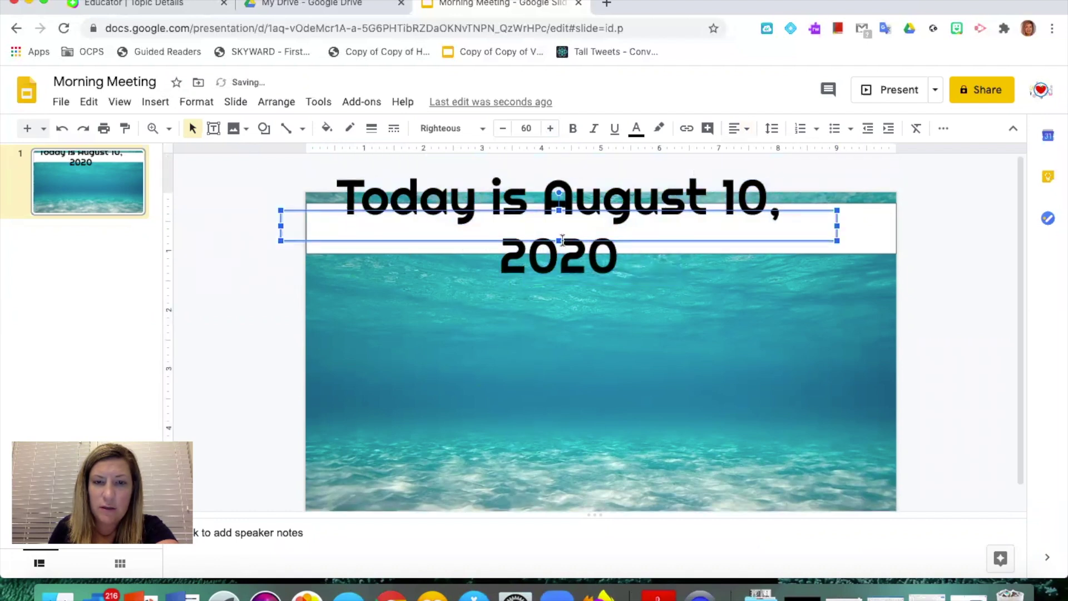
{"action": "left_click_drag", "start_coordinate": [559, 241], "coordinate": [557, 298]}
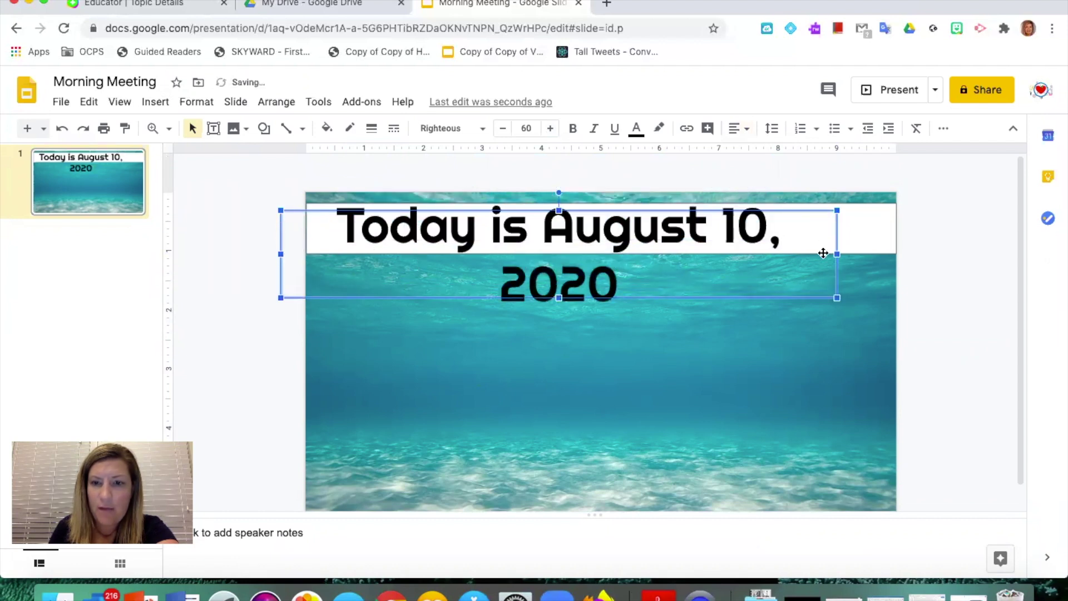
{"action": "left_click_drag", "start_coordinate": [837, 254], "coordinate": [910, 254]}
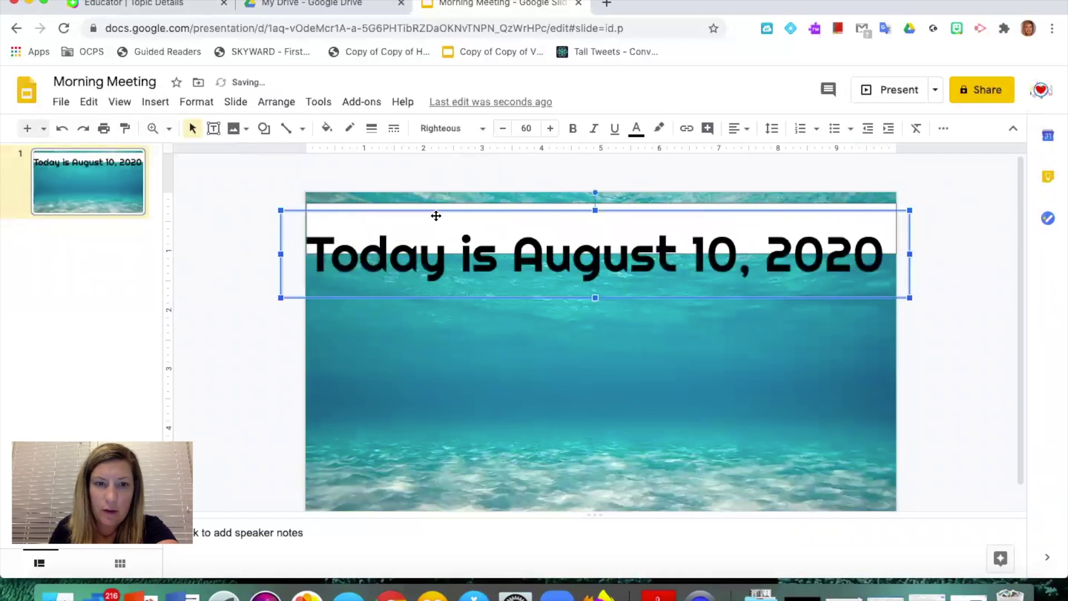
{"action": "left_click_drag", "start_coordinate": [438, 210], "coordinate": [444, 191]}
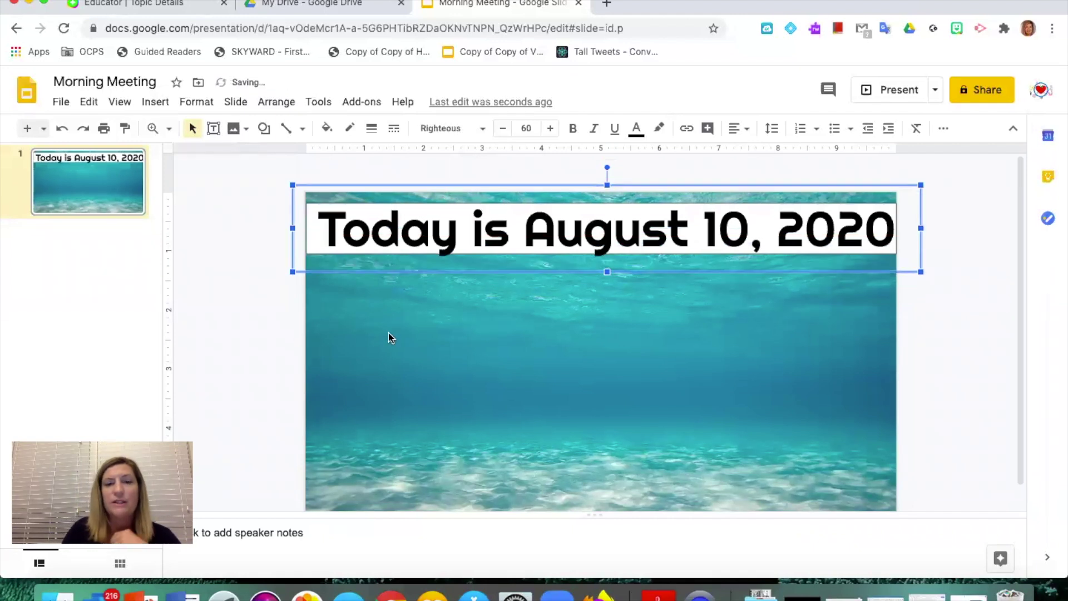
{"action": "left_click", "coordinate": [225, 313]}
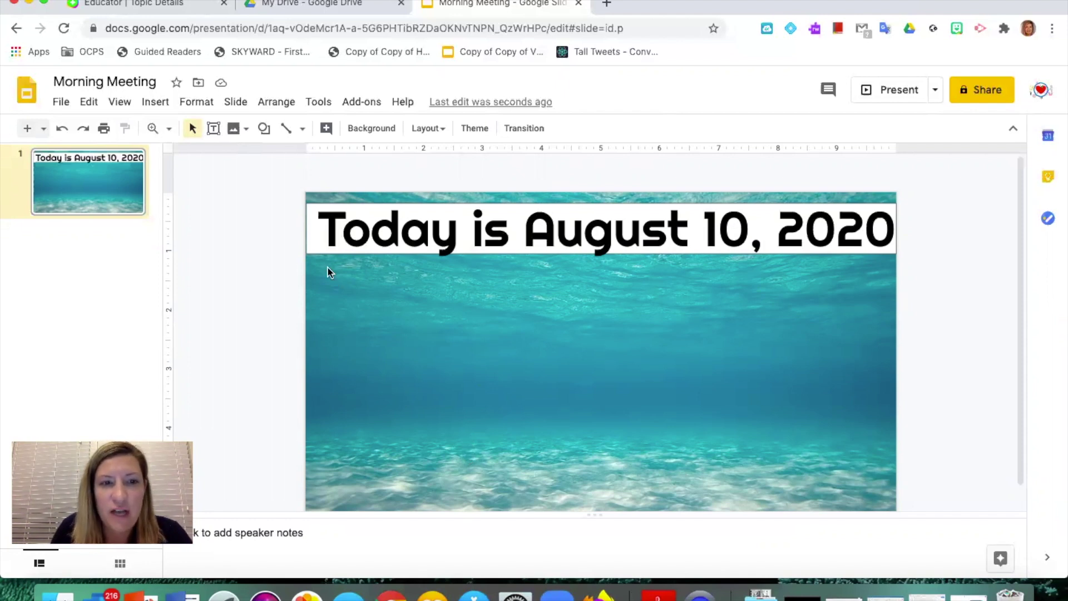
- Draw a rectangle below the title on the left side of the slide
{"action": "left_click", "coordinate": [268, 131]}
{"action": "mouse_move", "coordinate": [349, 165]}
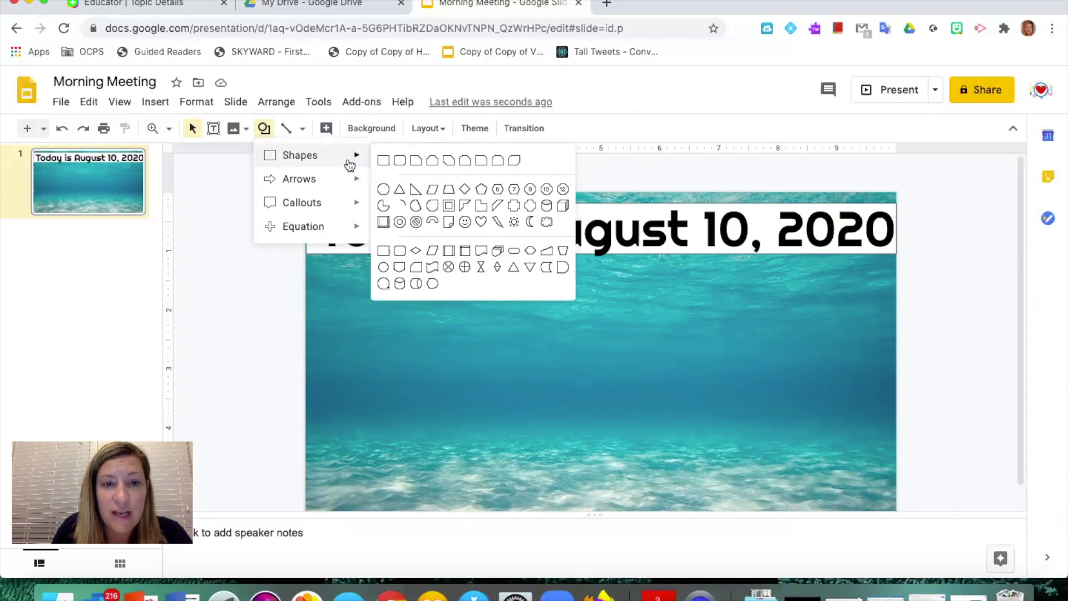
{"action": "left_click", "coordinate": [381, 161]}
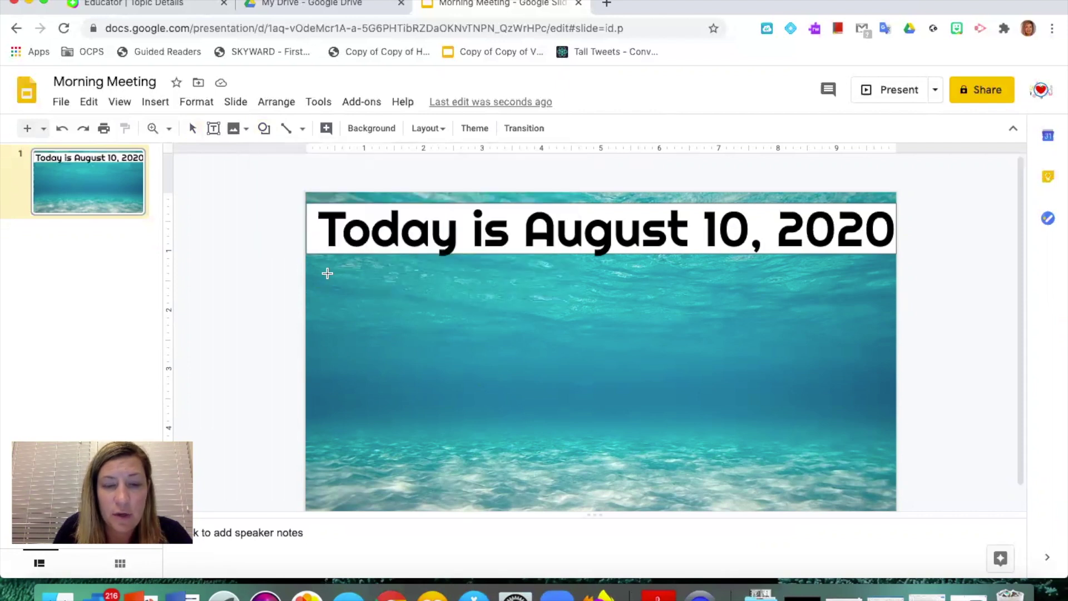
{"action": "left_click_drag", "start_coordinate": [377, 426], "coordinate": [522, 493]}
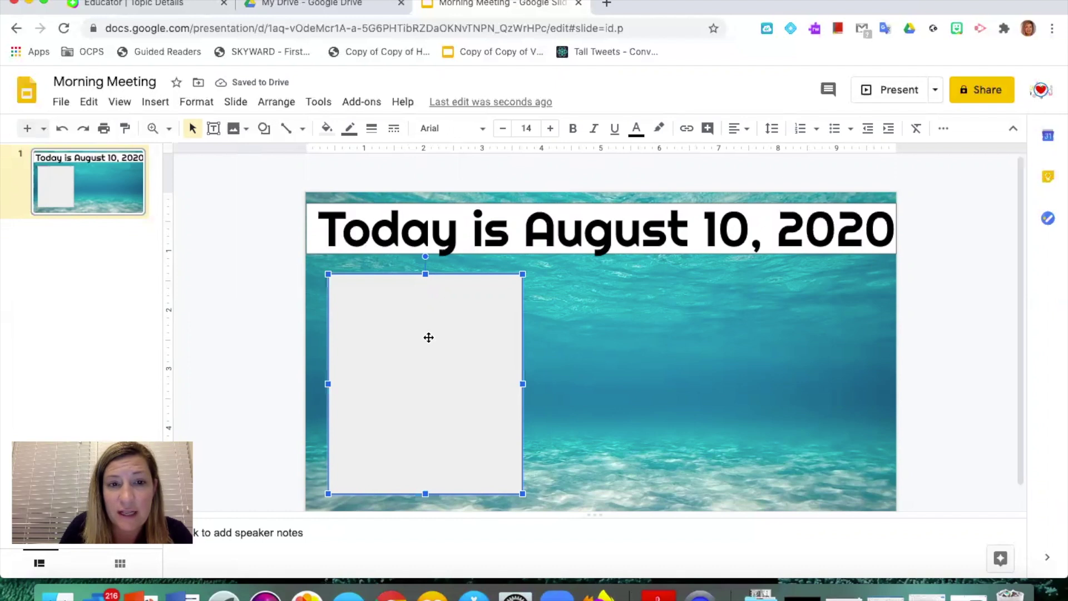
- Fill the rectangle with a custom translucent light blue (#c3eaf1)
{"action": "left_click", "coordinate": [328, 129]}
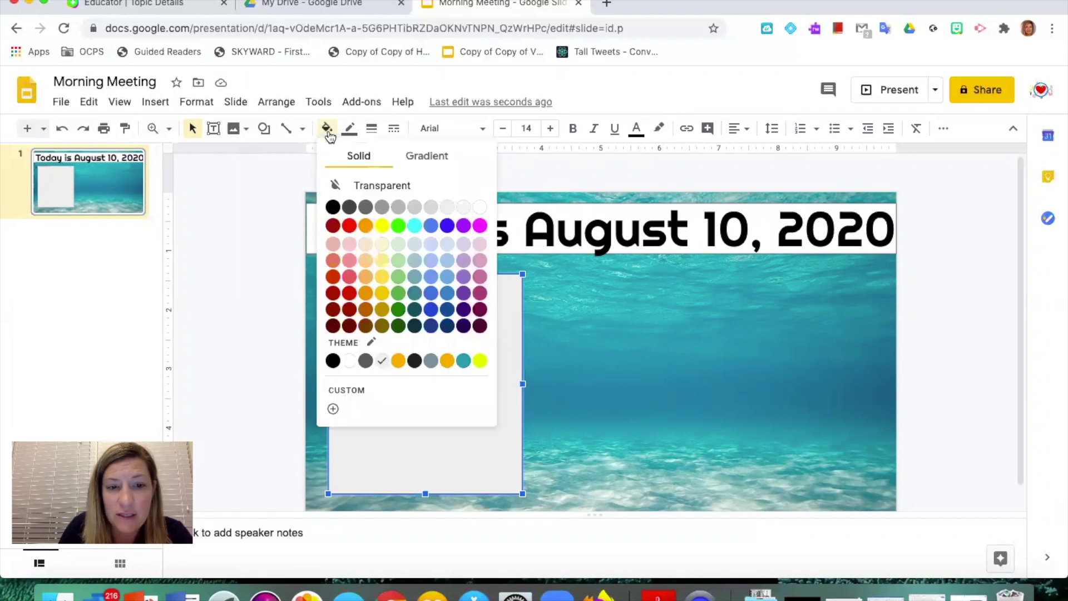
{"action": "left_click", "coordinate": [333, 409]}
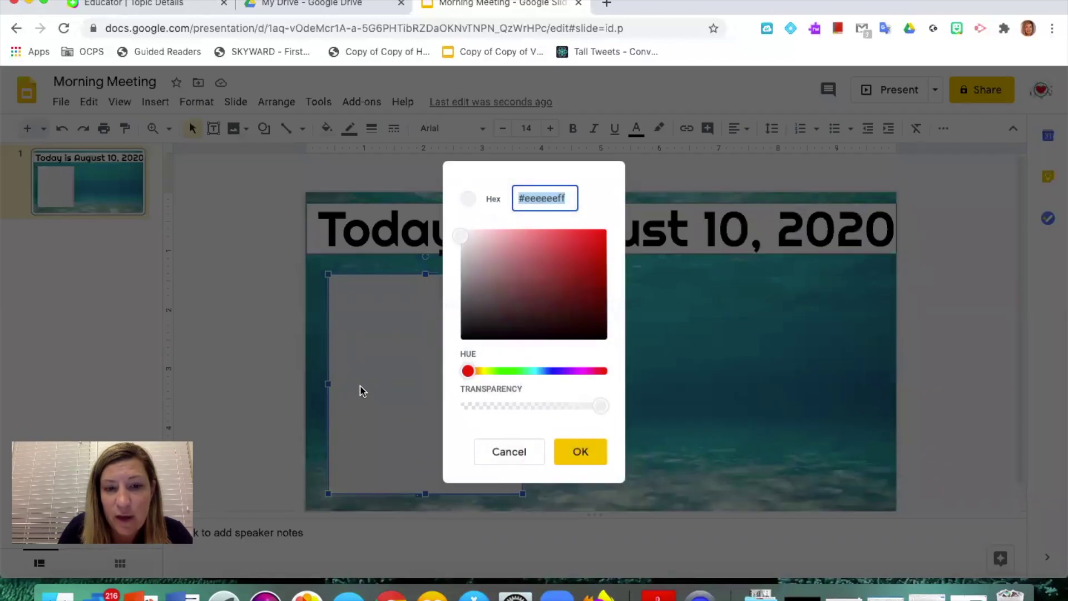
{"action": "left_click_drag", "start_coordinate": [468, 372], "coordinate": [542, 377]}
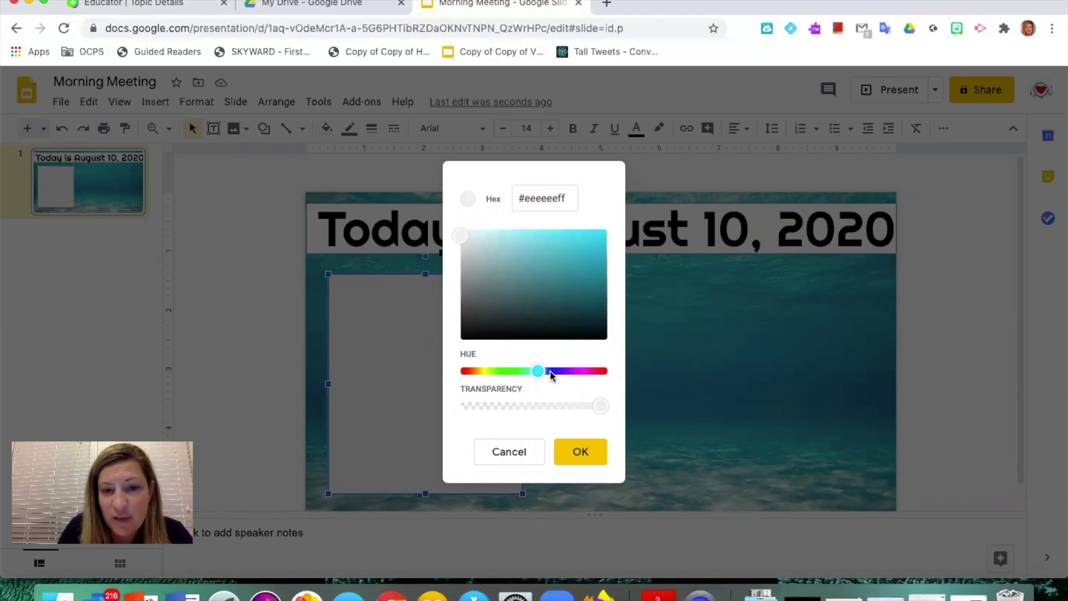
{"action": "left_click_drag", "start_coordinate": [461, 240], "coordinate": [490, 239]}
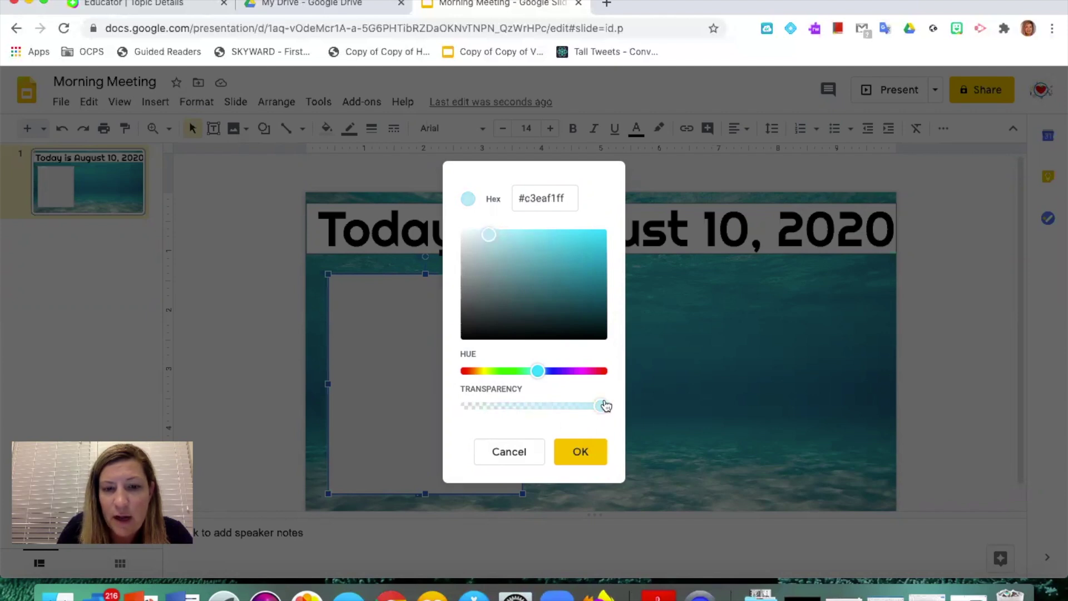
{"action": "left_click_drag", "start_coordinate": [599, 407], "coordinate": [505, 411]}
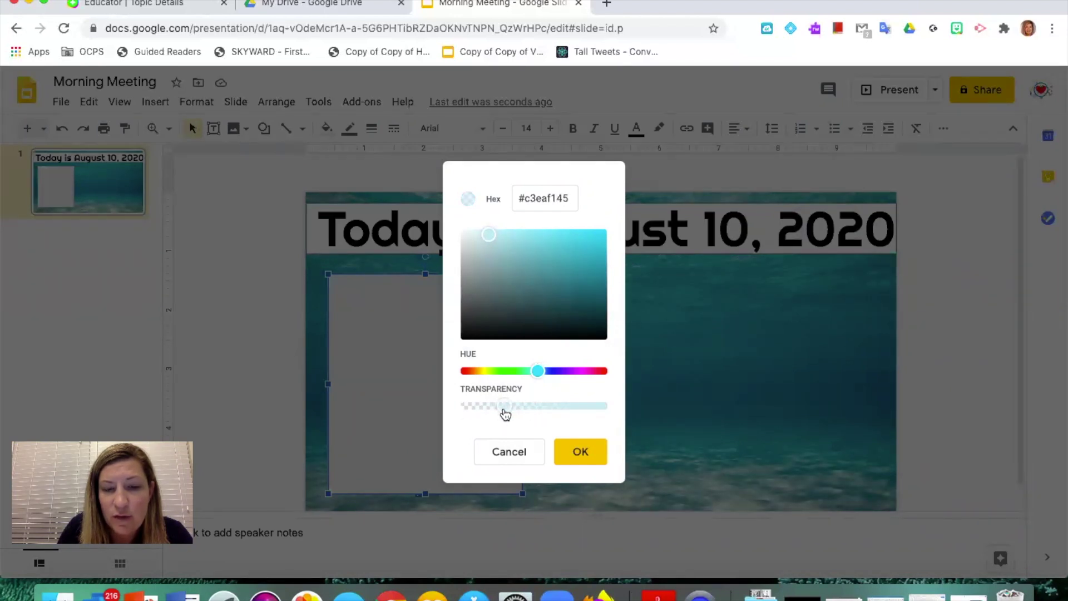
{"action": "left_click", "coordinate": [580, 450]}
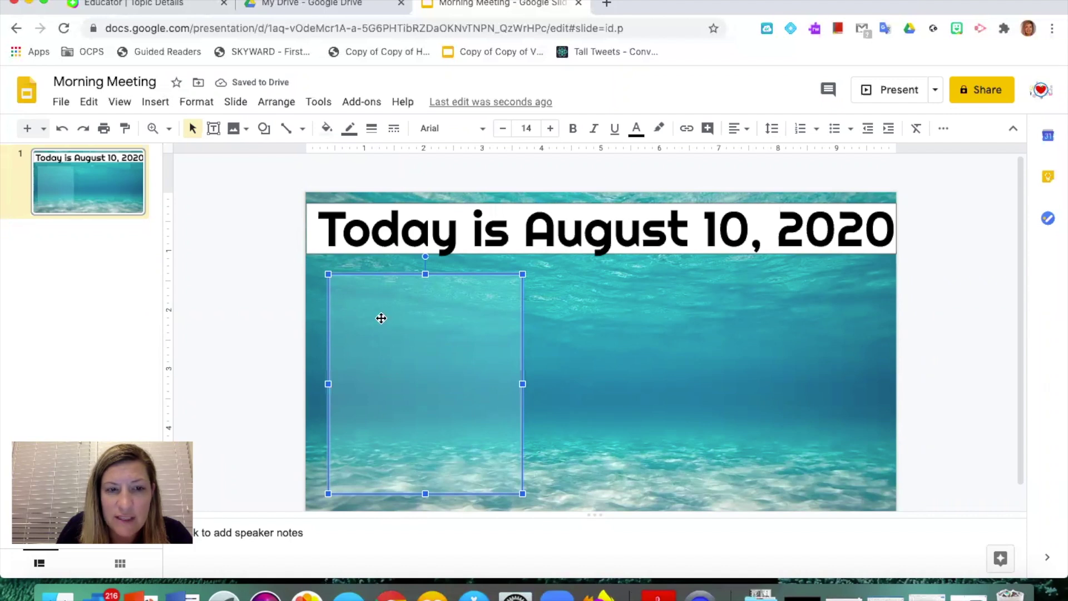
{"action": "left_click", "coordinate": [213, 128]}
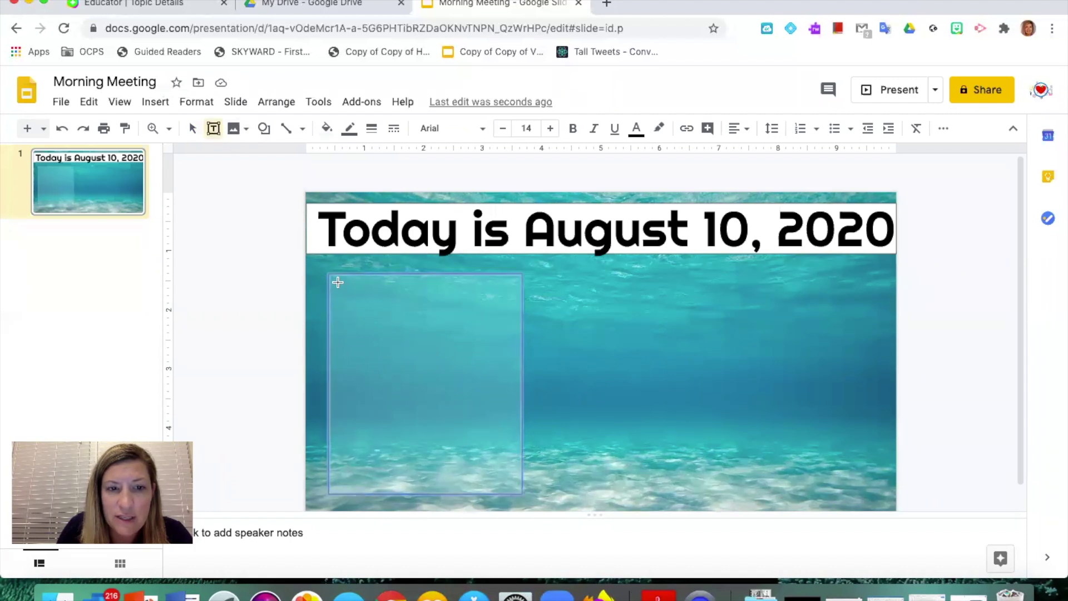
- Draw a text box inside the translucent blue rectangle and set its font to Comic Sans MS, size 24
{"action": "left_click_drag", "start_coordinate": [338, 282], "coordinate": [512, 483]}
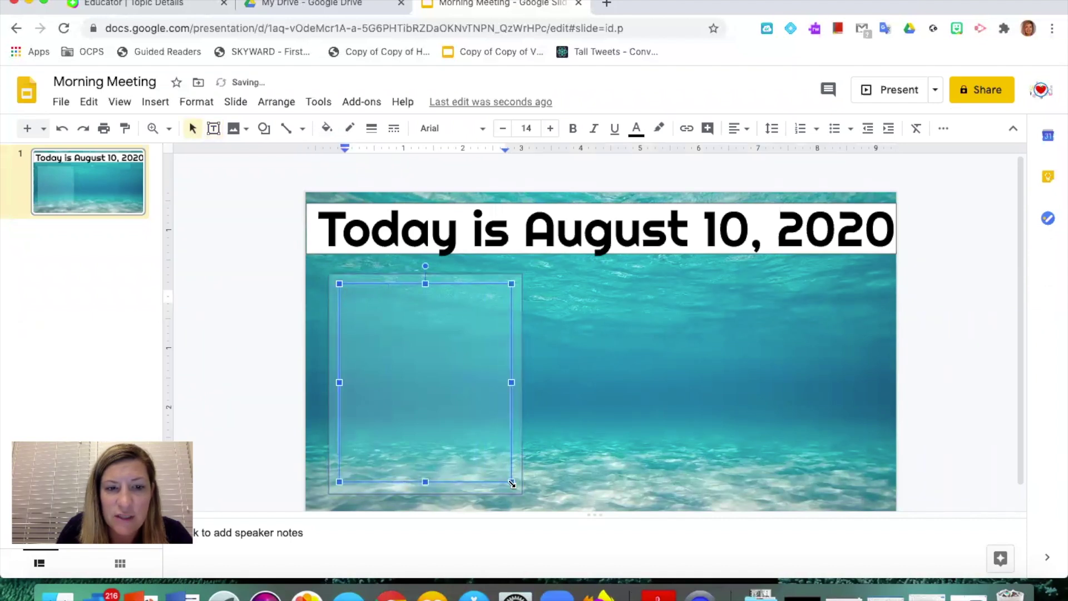
{"action": "left_click", "coordinate": [482, 130]}
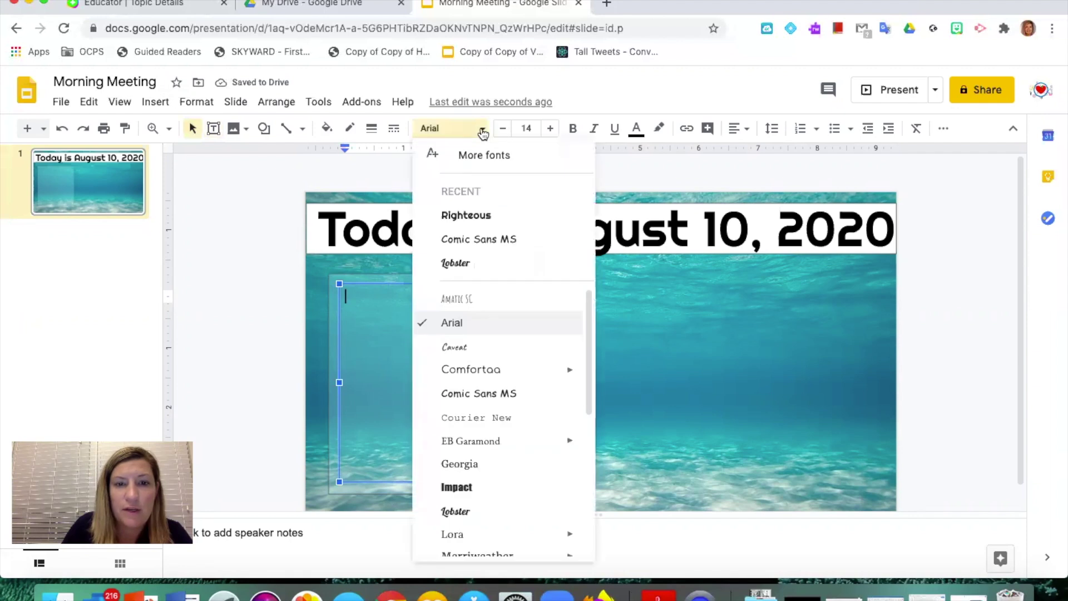
{"action": "left_click", "coordinate": [482, 239]}
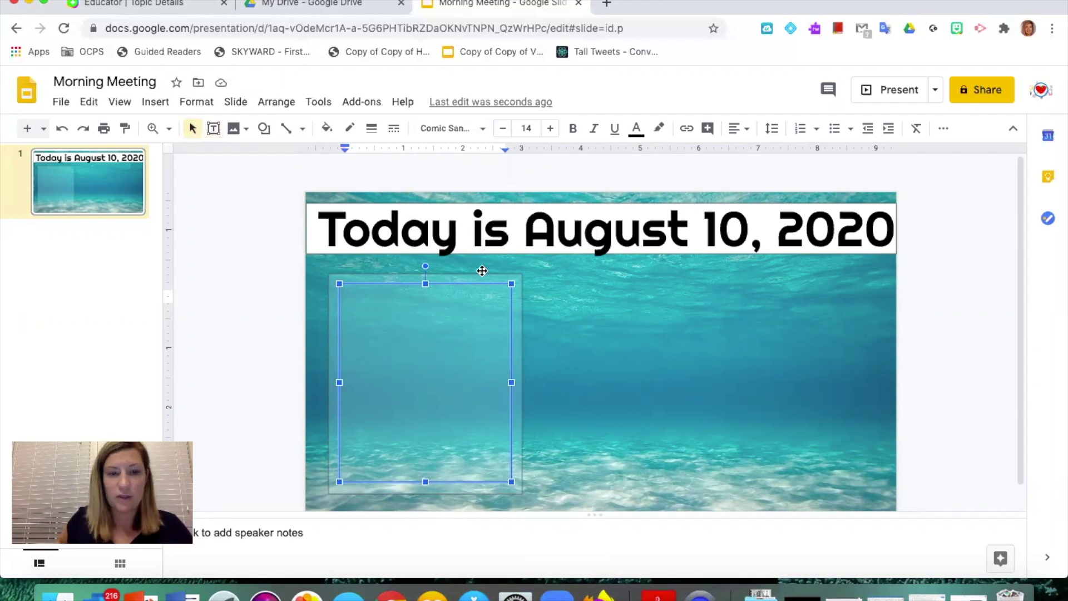
{"action": "left_click", "coordinate": [552, 129]}
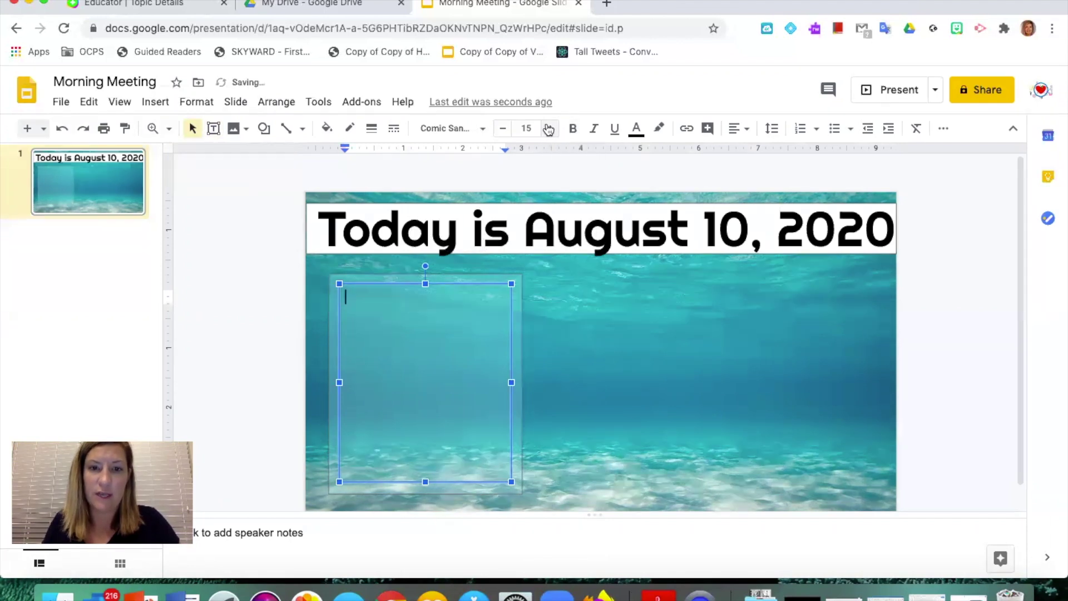
{"action": "left_click", "coordinate": [526, 128]}
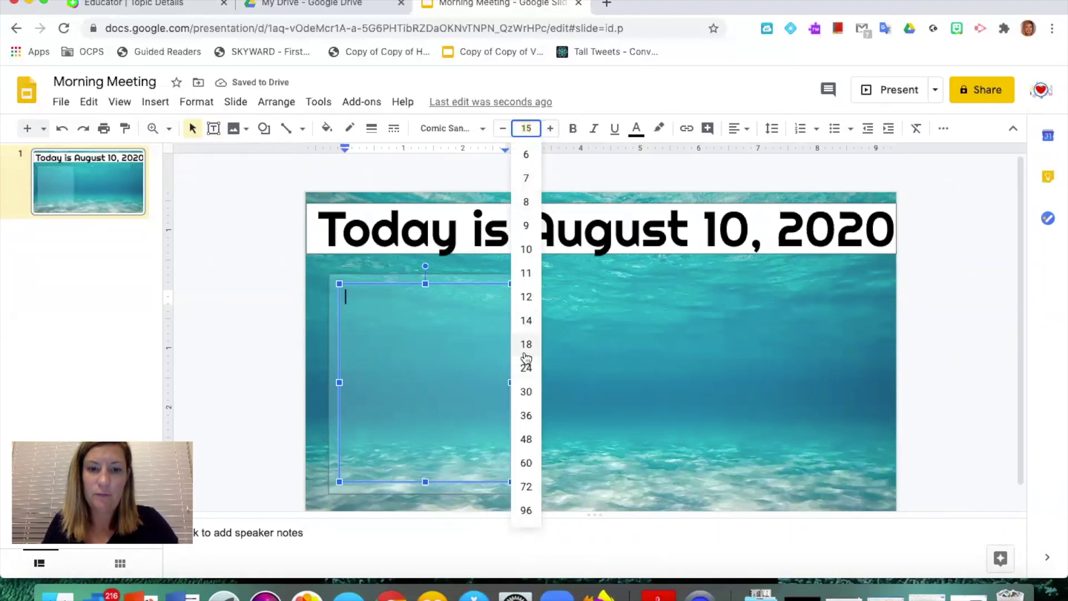
{"action": "left_click", "coordinate": [527, 367]}
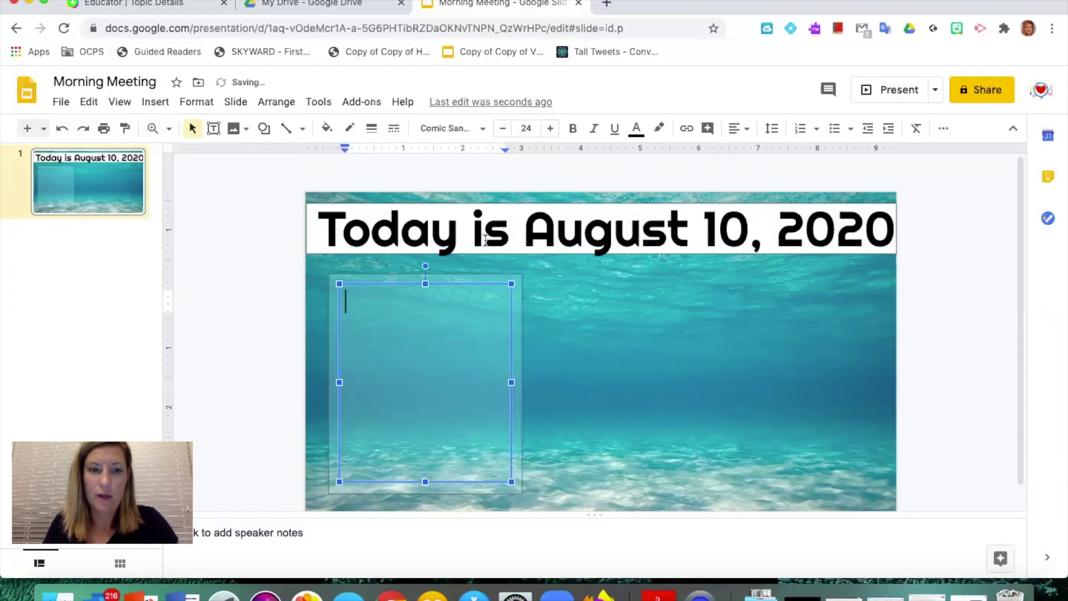
- Type 'Good morning!', 'Welcome to first grade. I am so glad to see you!' and 'Did you have a good summer?' on separate lines
{"action": "type", "text": "Good mo"}
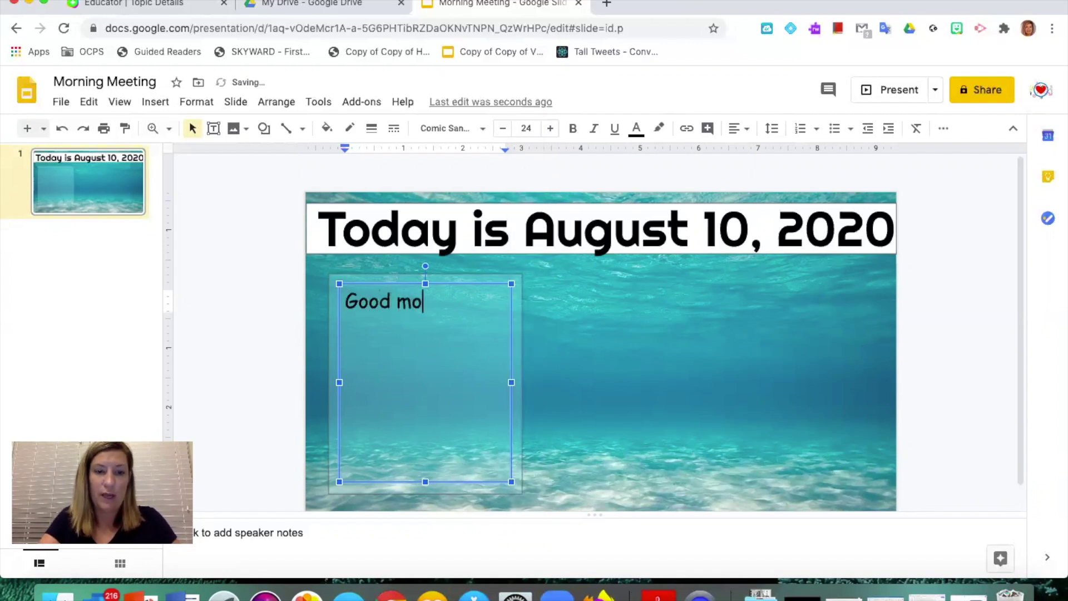
{"action": "type", "text": "rning!"}
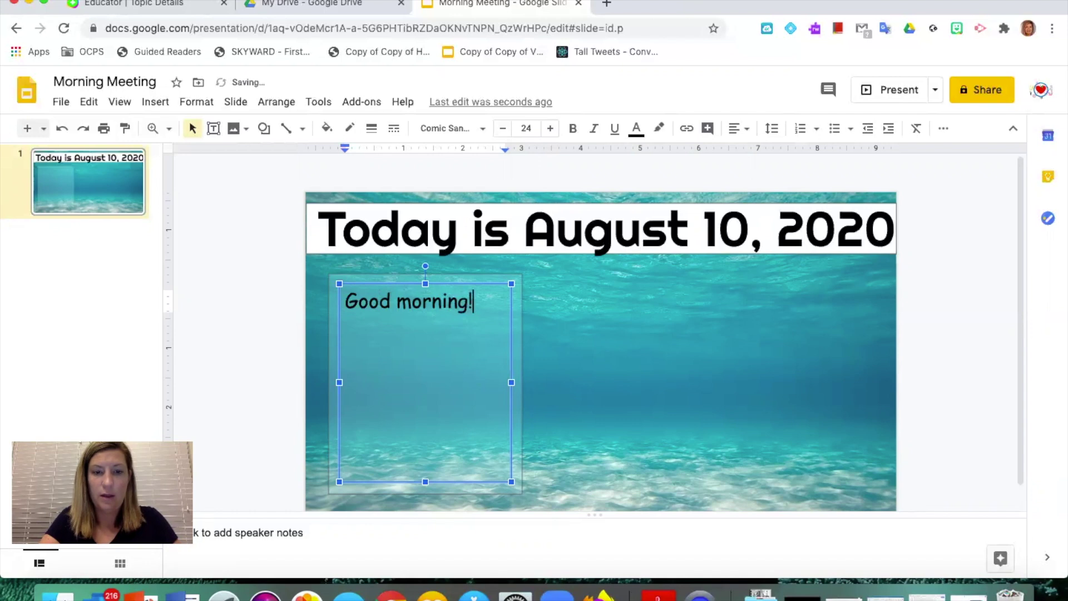
{"action": "key", "text": "Return"}
{"action": "key", "text": "Return"}
{"action": "type", "text": "Wel"}
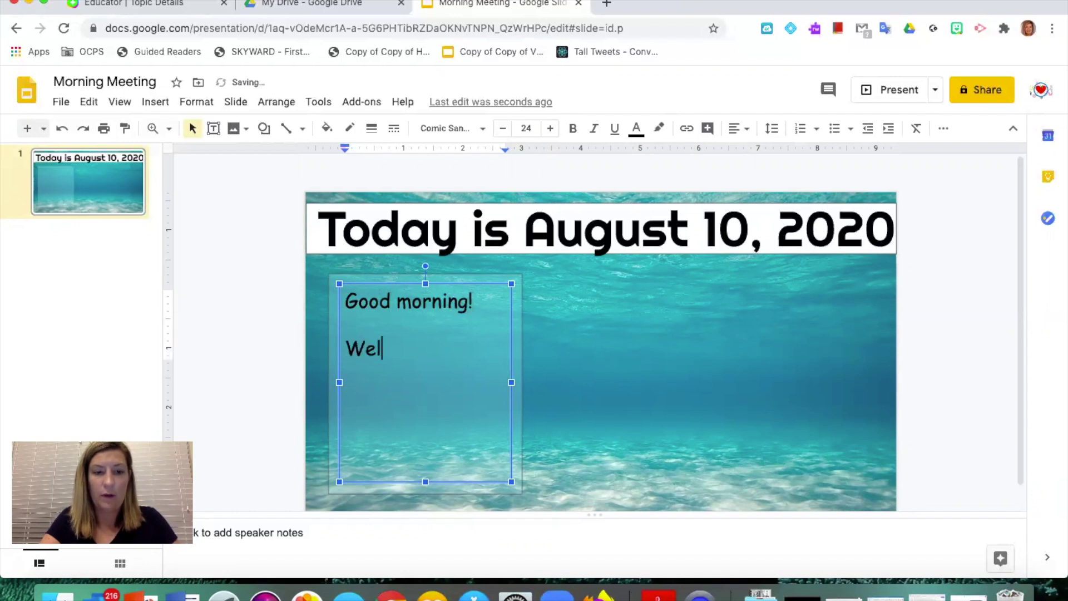
{"action": "type", "text": "come to first g"}
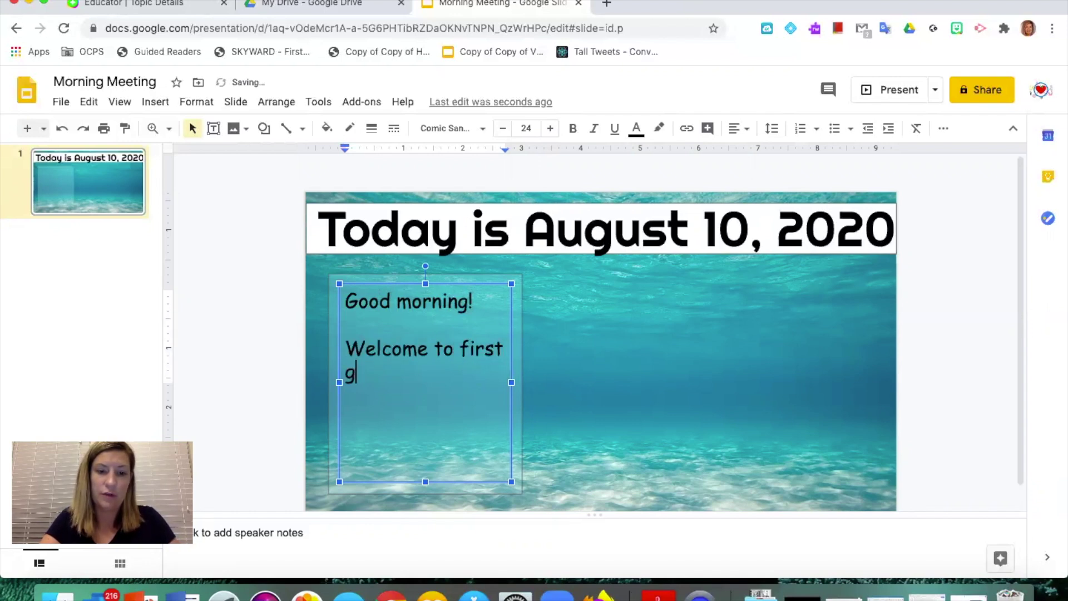
{"action": "type", "text": "rade. I'm"}
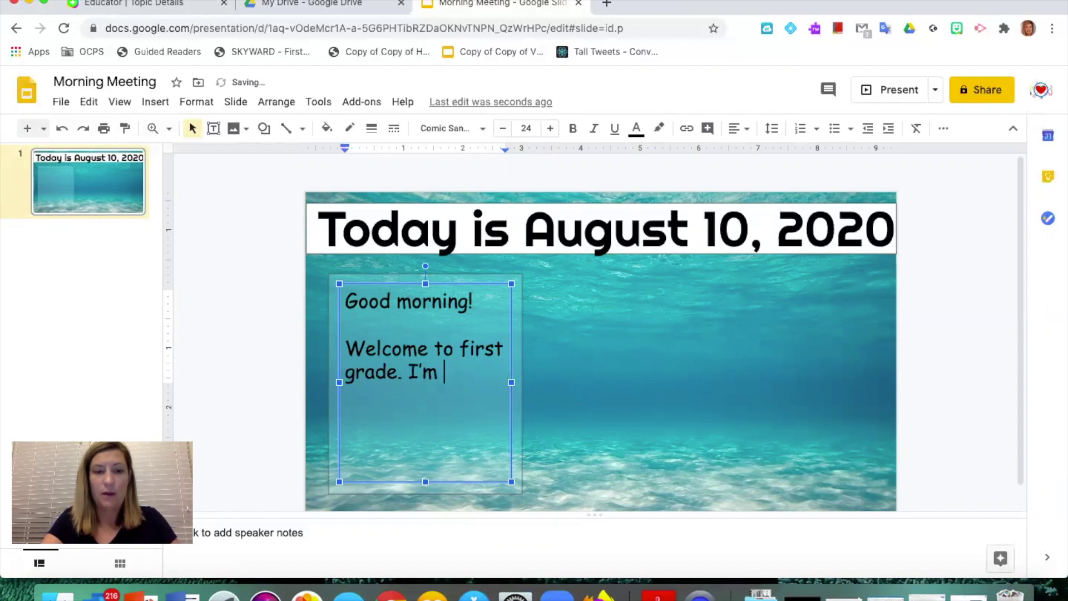
{"action": "key", "text": "BackSpace"}
{"action": "key", "text": "BackSpace"}
{"action": "type", "text": "am"}
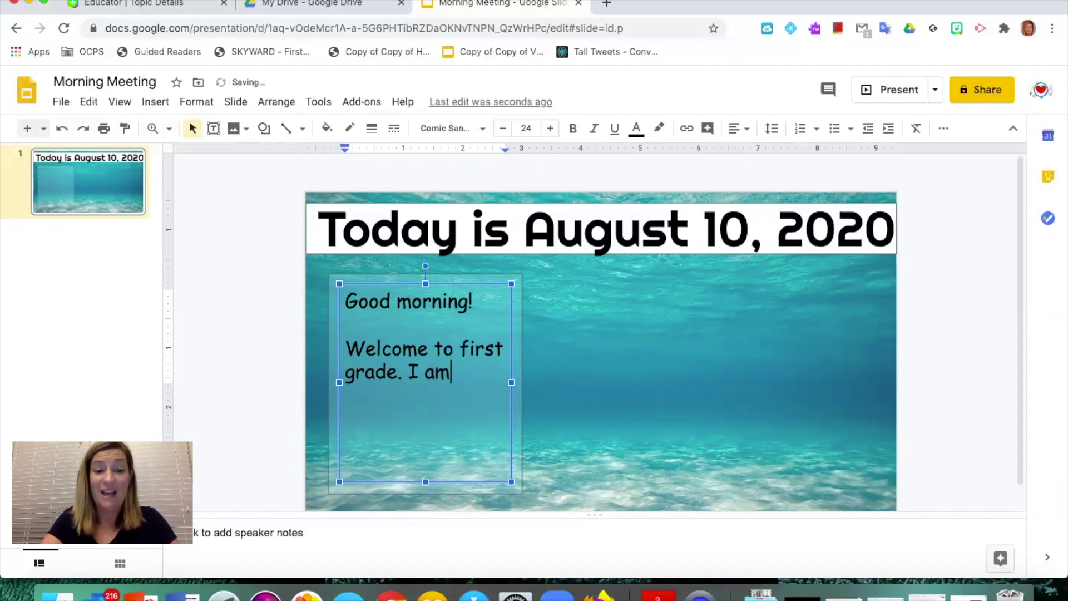
{"action": "type", "text": " so glad "}
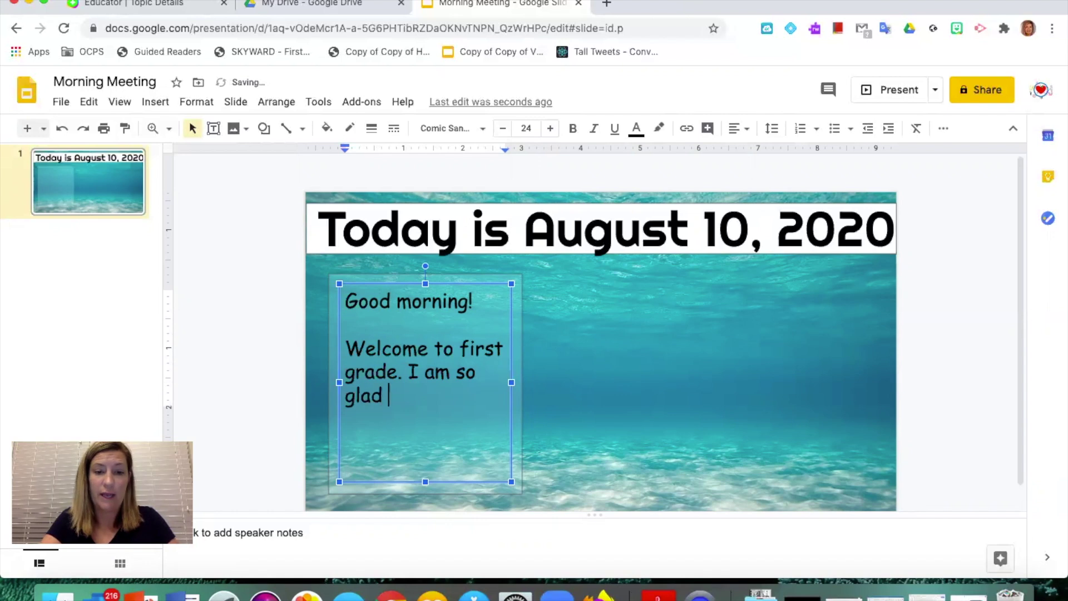
{"action": "type", "text": "to see you!"}
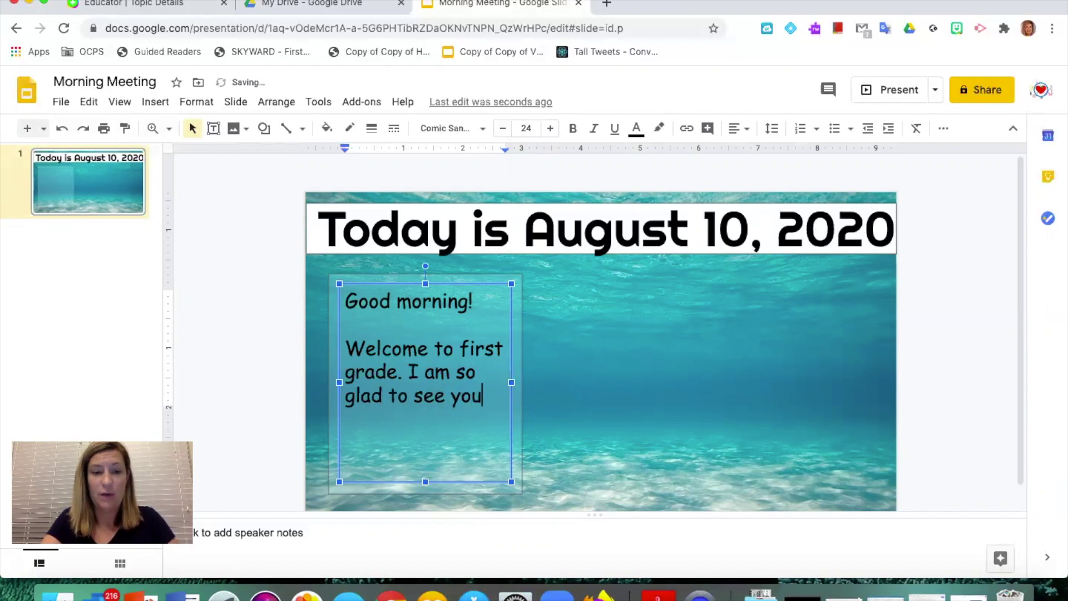
{"action": "key", "text": "Return"}
{"action": "key", "text": "Return"}
{"action": "type", "text": "Di"}
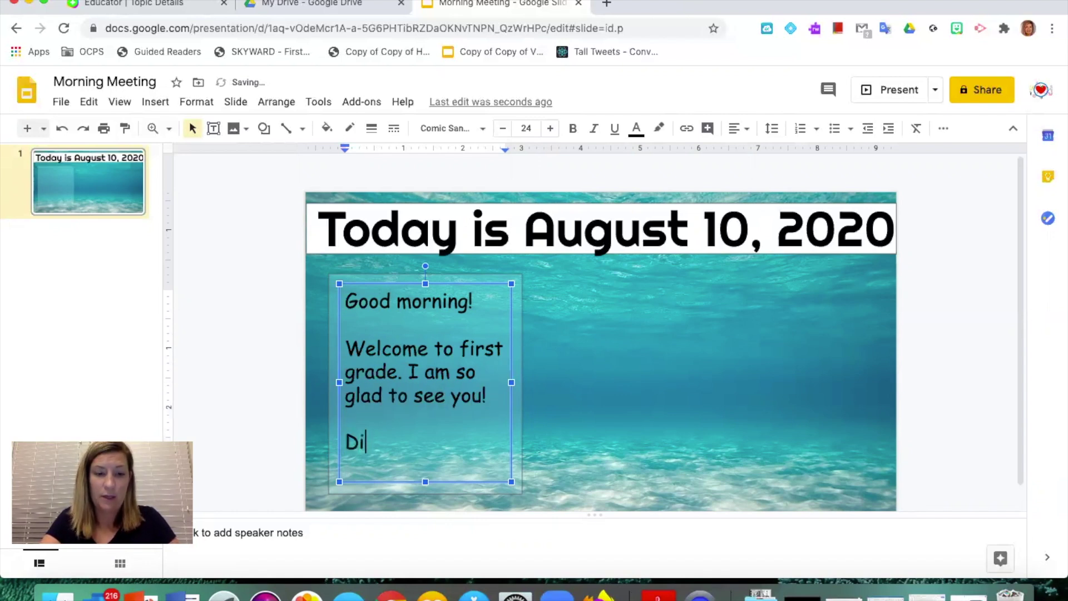
{"action": "type", "text": "d you have a go"}
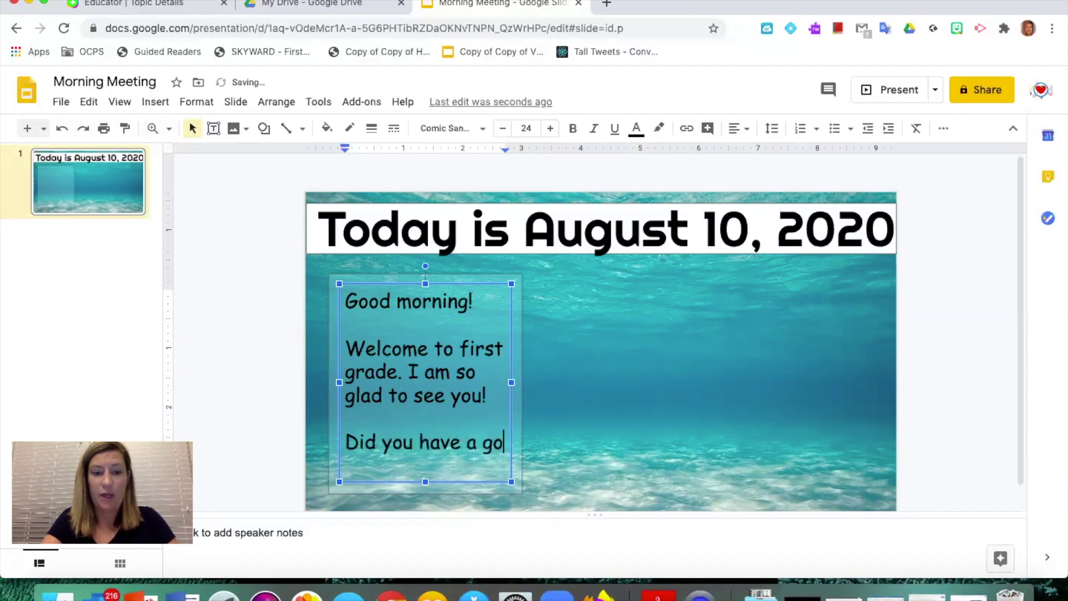
{"action": "type", "text": "od summer?"}
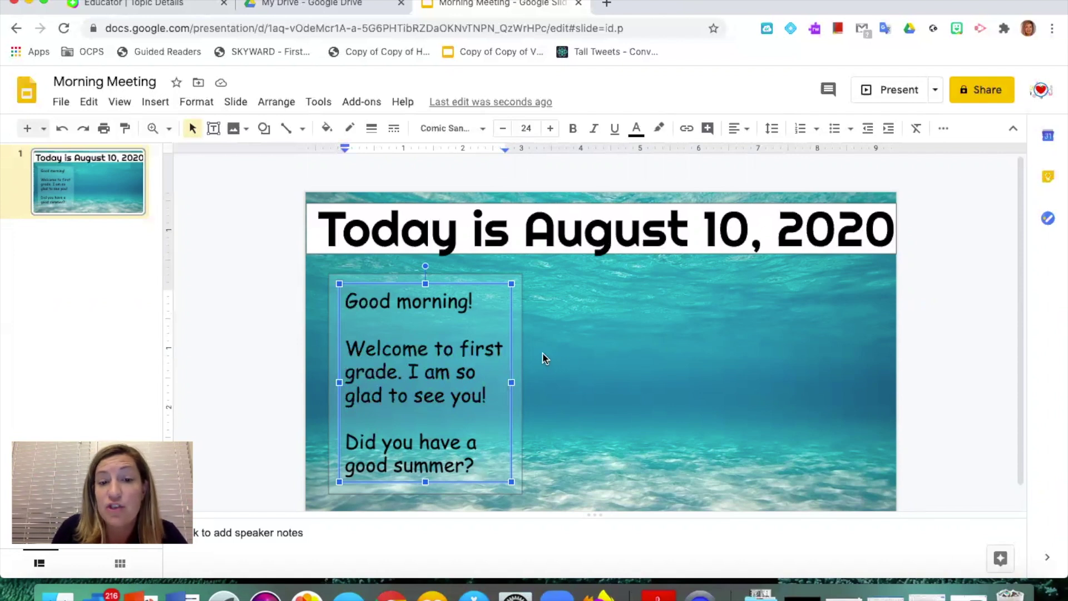
- Deselect the text box to view the finished Morning Meeting slide
{"action": "left_click", "coordinate": [544, 357]}
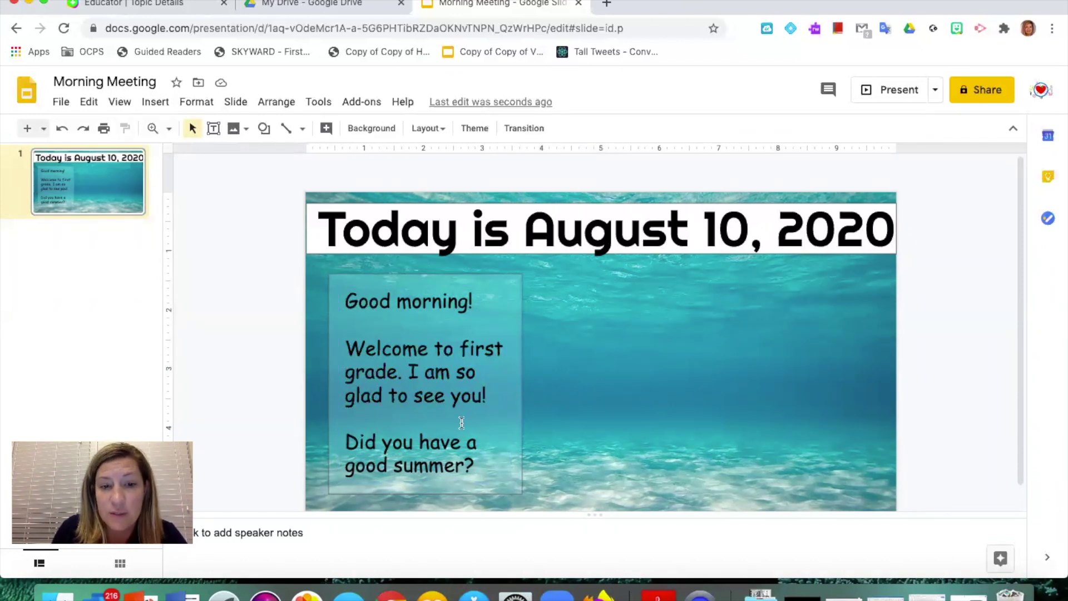